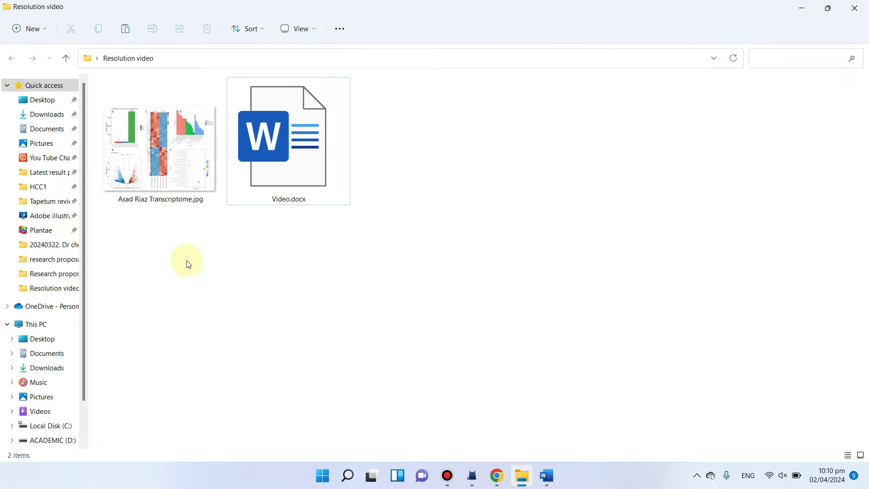
# Step: Open the transcriptome figure JPG from the Resolution video folder in Photos
pyautogui.doubleClick(149, 180)
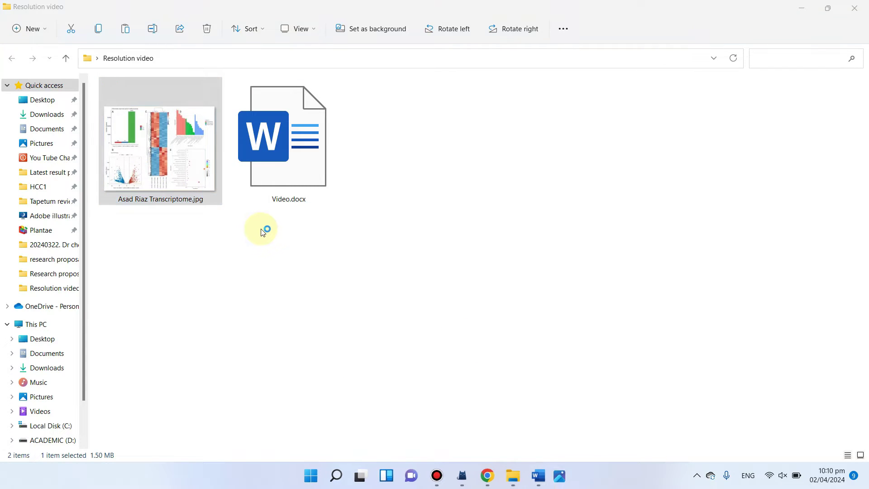
# Step: Zoom the figure to about 54% and pan across heatmap C, panels D and E, and the volcano plot
pyautogui.scroll(2, 289, 183)
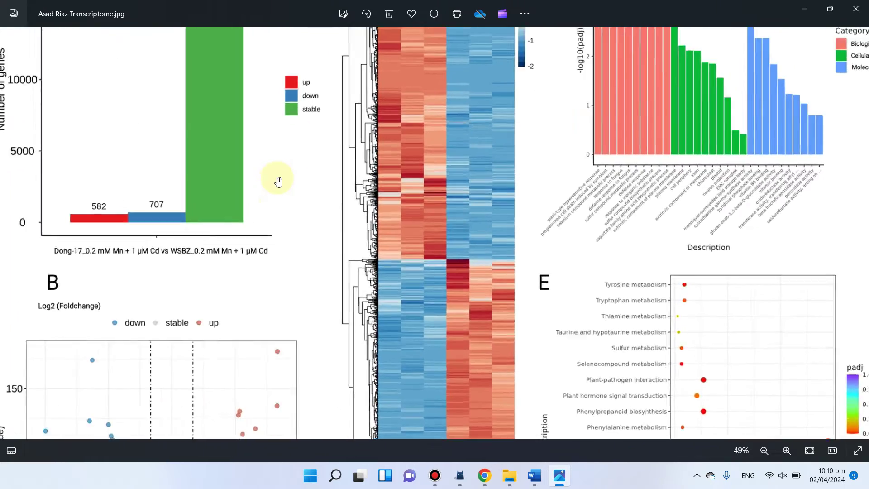
pyautogui.scroll(1, 279, 182)
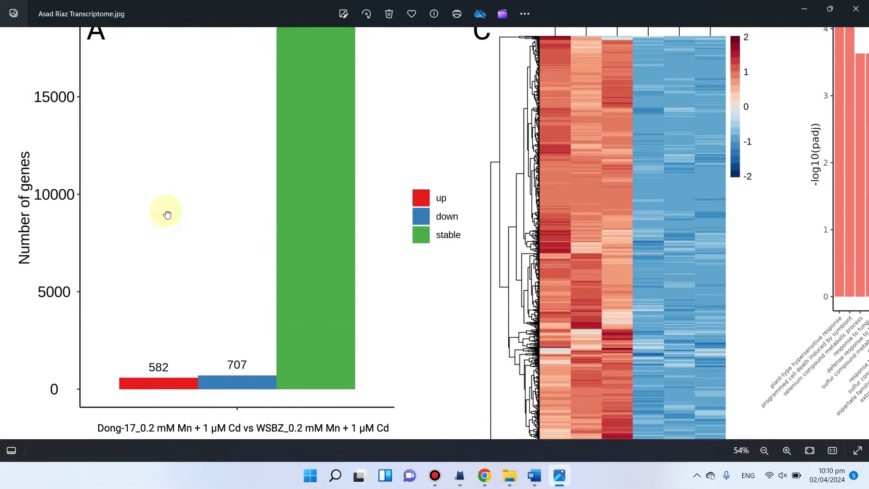
pyautogui.moveTo(842, 194); pyautogui.dragTo(393, 124)
pyautogui.moveTo(545, 355); pyautogui.dragTo(503, 96)
pyautogui.moveTo(500, 223); pyautogui.dragTo(526, 129)
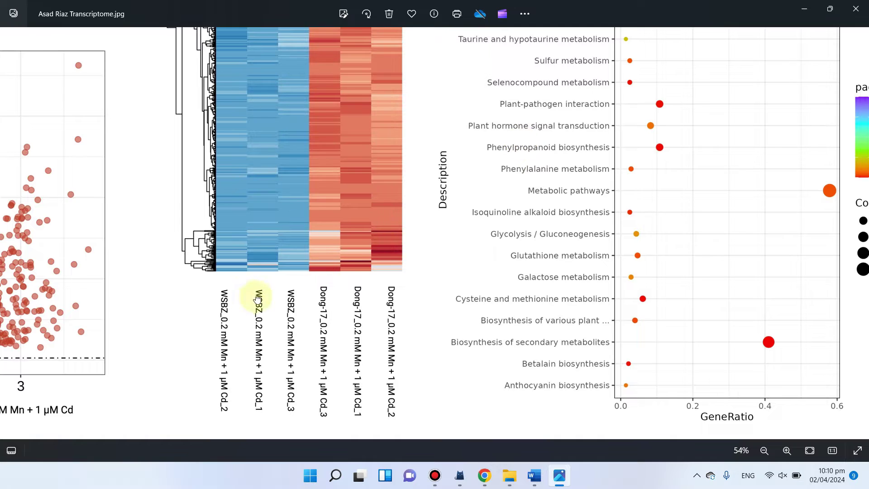
pyautogui.moveTo(257, 299); pyautogui.dragTo(501, 223)
pyautogui.moveTo(278, 291); pyautogui.dragTo(585, 192)
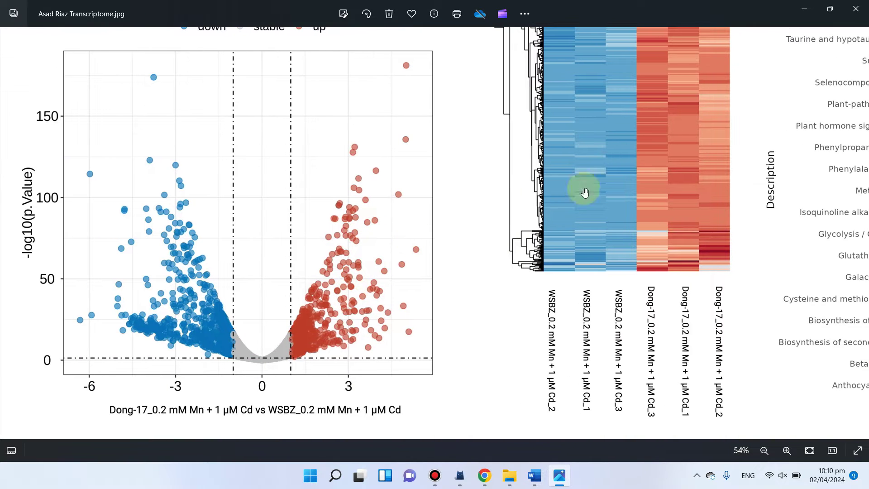
pyautogui.click(804, 10)
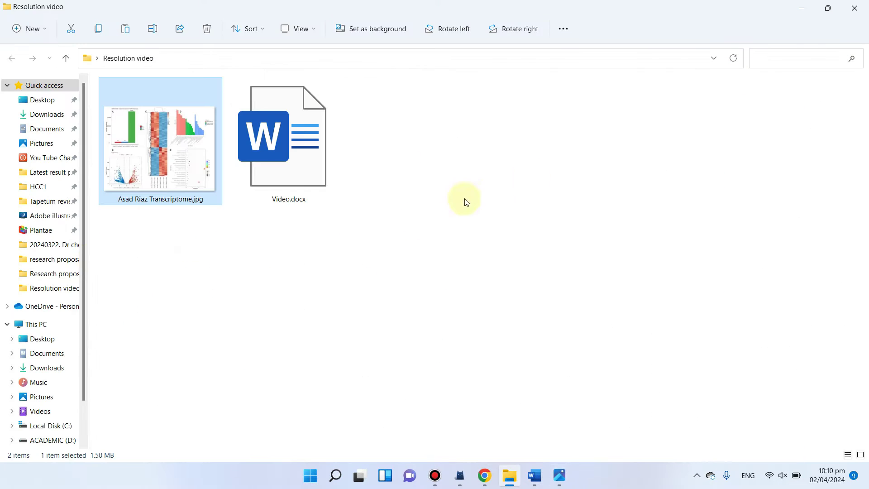
pyautogui.rightClick(184, 165)
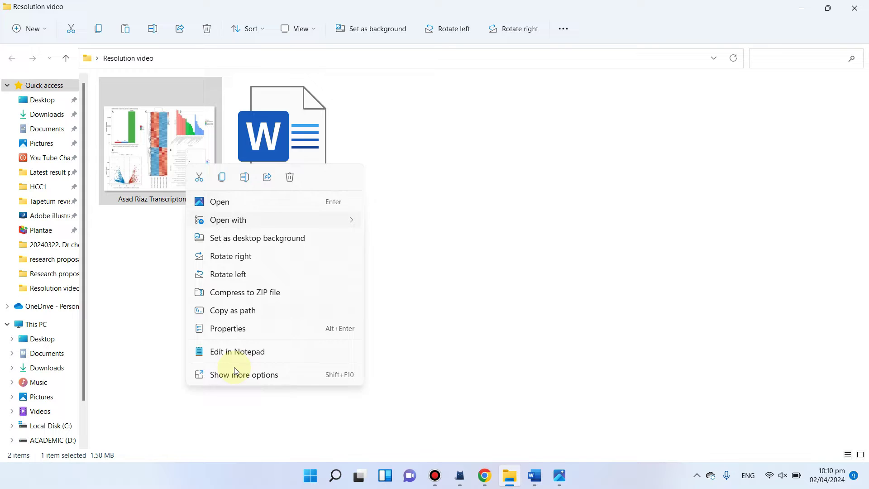
pyautogui.click(246, 372)
pyautogui.click(279, 449)
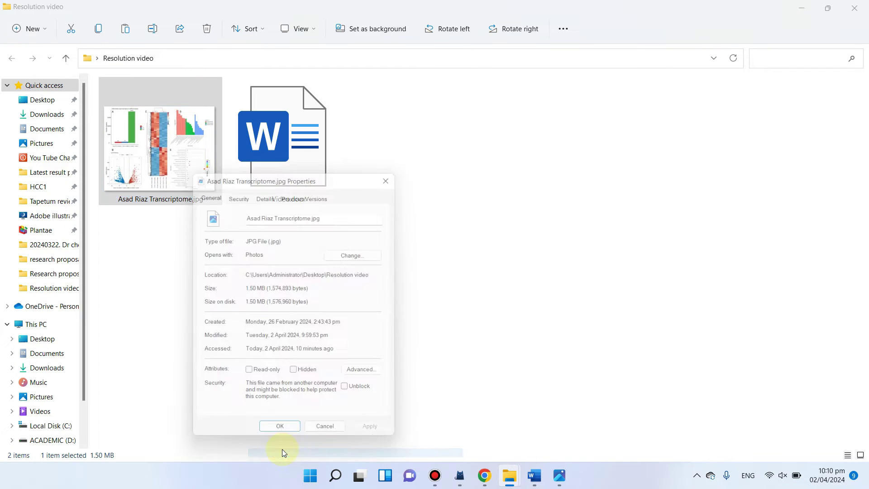
pyautogui.click(242, 192)
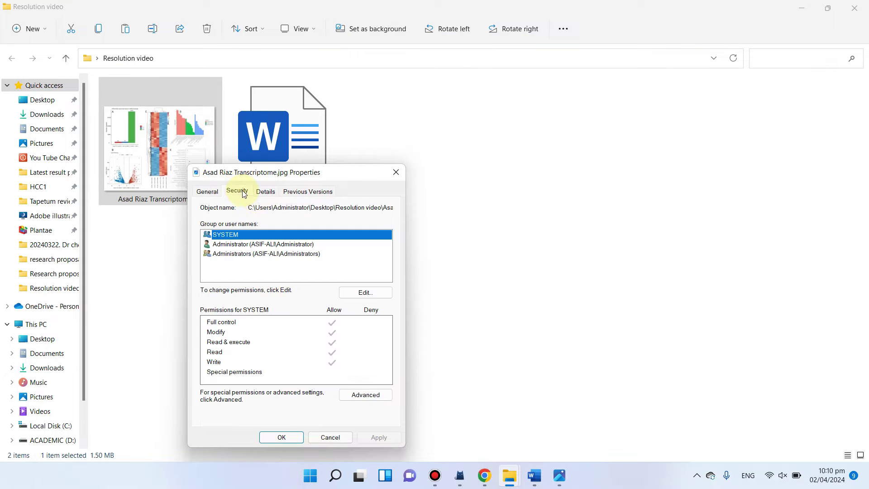
pyautogui.click(265, 193)
pyautogui.scroll(-2, 290, 349)
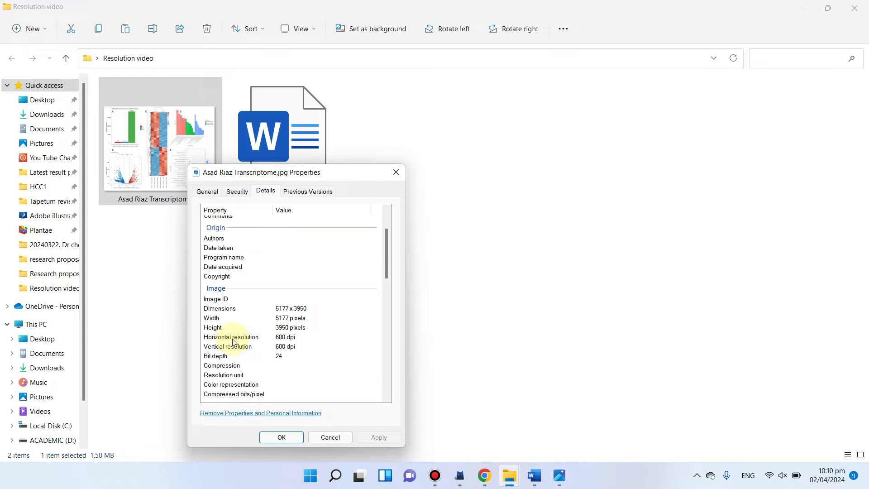
pyautogui.click(274, 341)
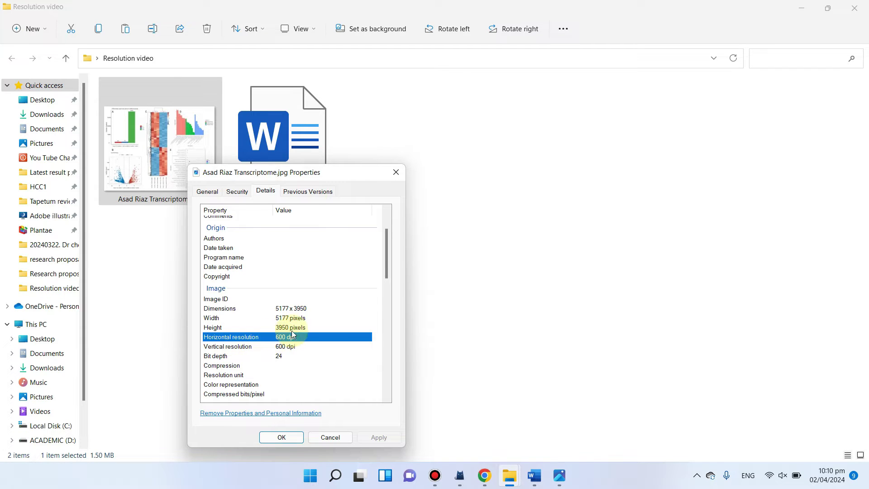
# Step: Copy the transcriptome JPG file from the Resolution video folder
pyautogui.click(396, 172)
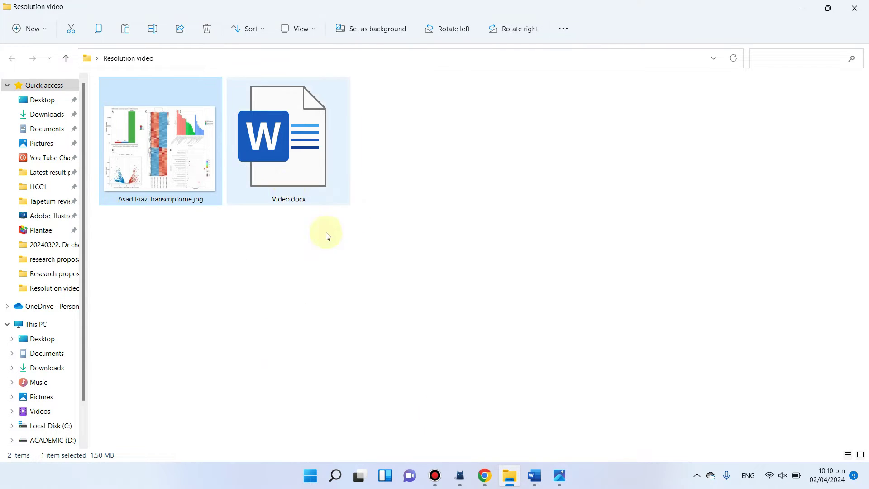
pyautogui.click(540, 473)
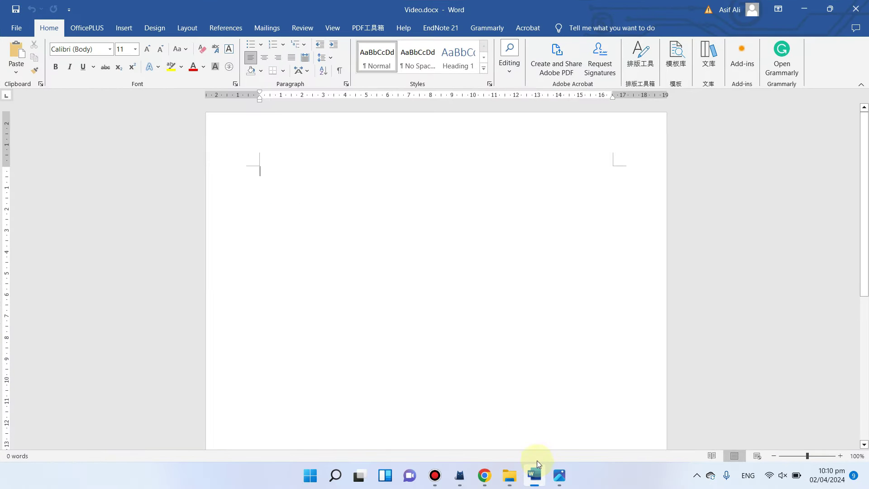
pyautogui.click(802, 8)
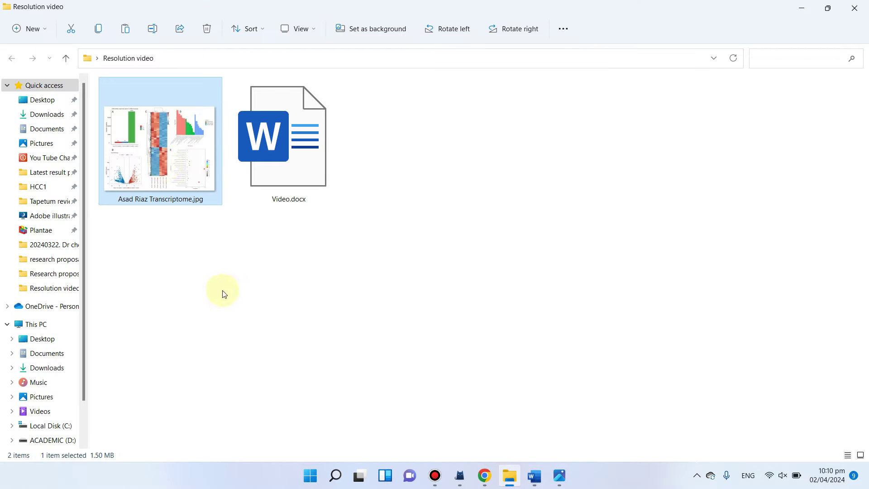
pyautogui.rightClick(166, 161)
pyautogui.click(205, 175)
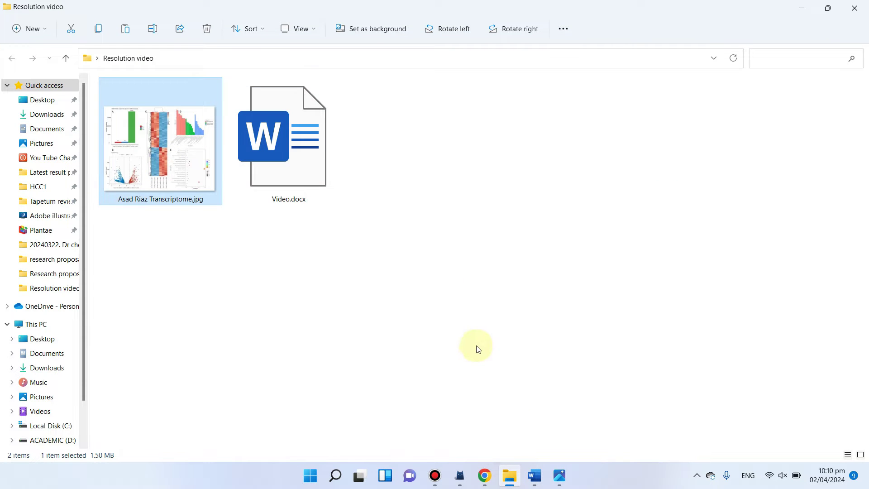
# Step: Paste the figure into Video.docx, view it at 126% zoom, then close the document
pyautogui.click(536, 474)
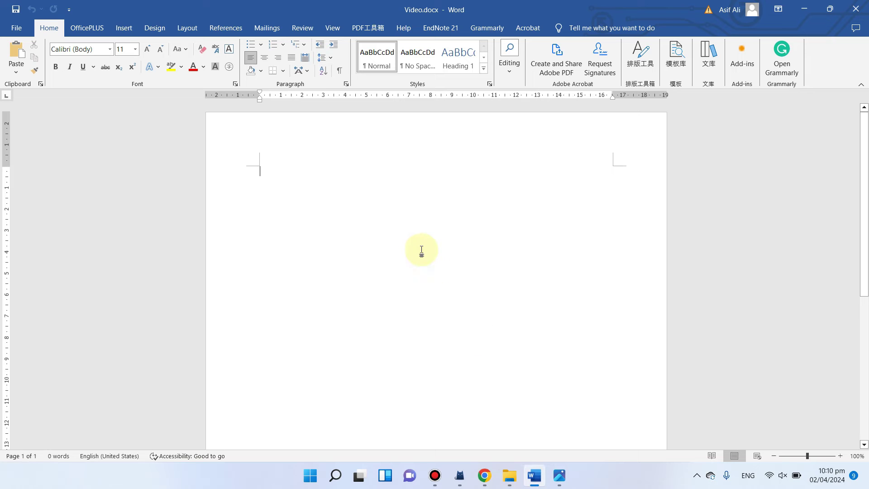
pyautogui.hotkey('ctrl', 'v')
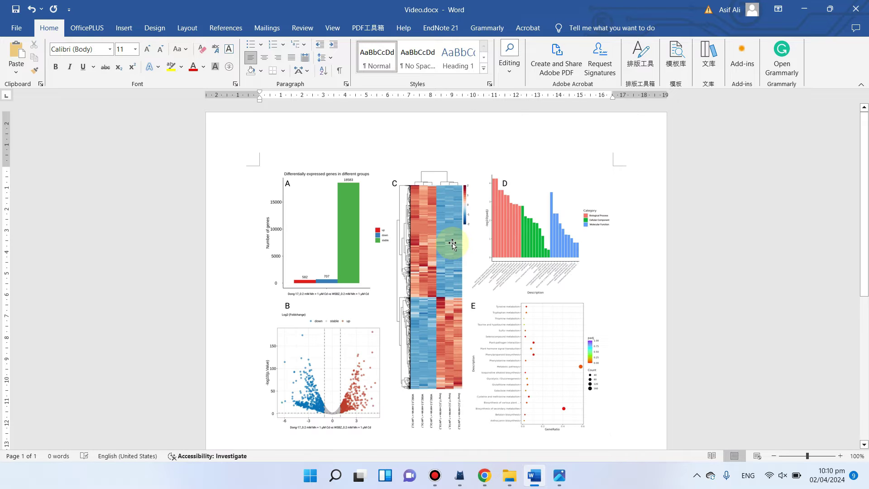
pyautogui.click(449, 246)
pyautogui.scroll(-2, 462, 247)
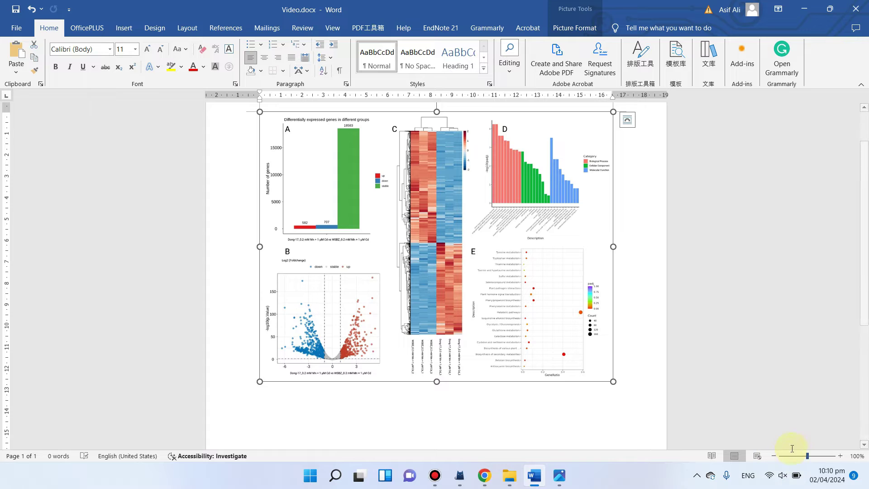
pyautogui.moveTo(808, 455); pyautogui.dragTo(809, 454)
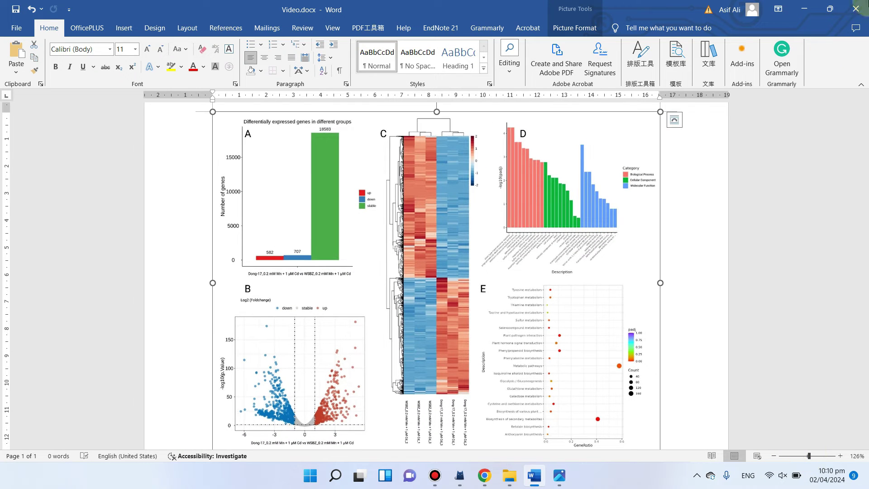
pyautogui.click(865, 14)
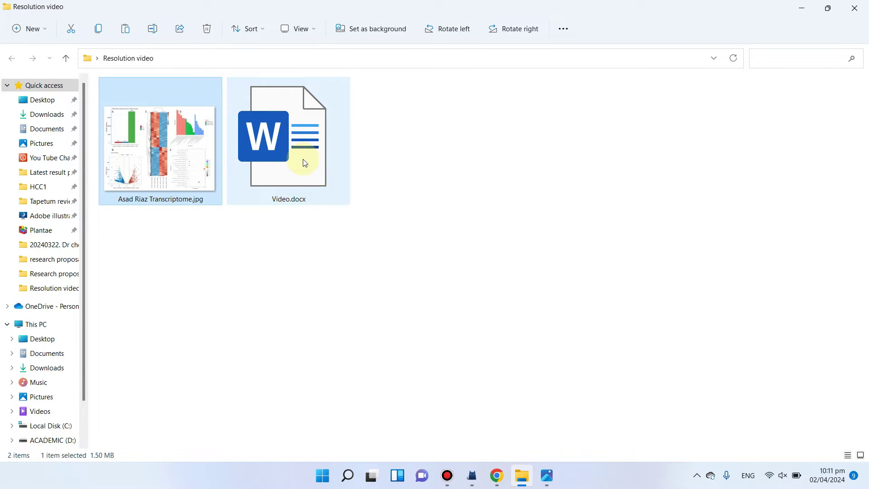
pyautogui.doubleClick(305, 162)
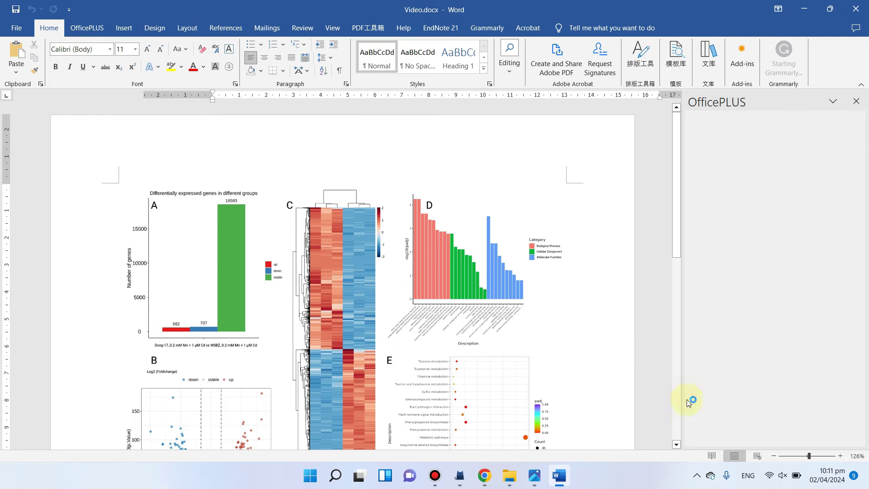
pyautogui.click(856, 101)
pyautogui.scroll(-3, 746, 285)
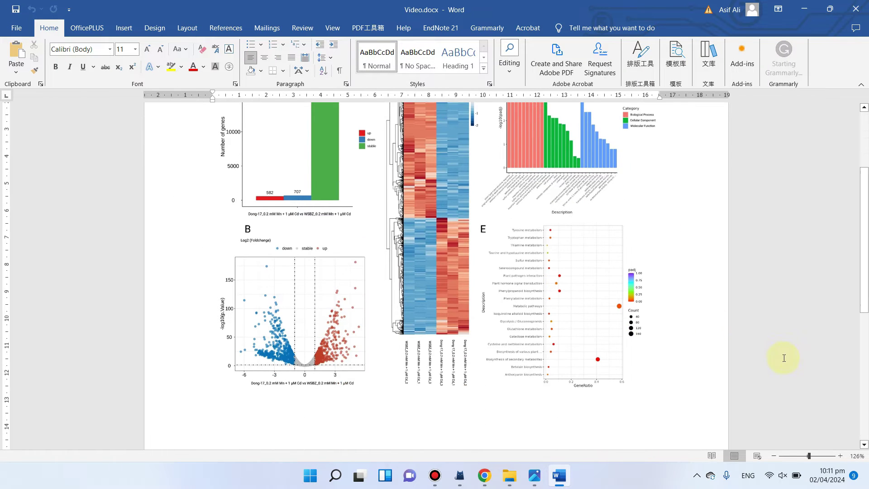
pyautogui.click(840, 456)
pyautogui.click(840, 455)
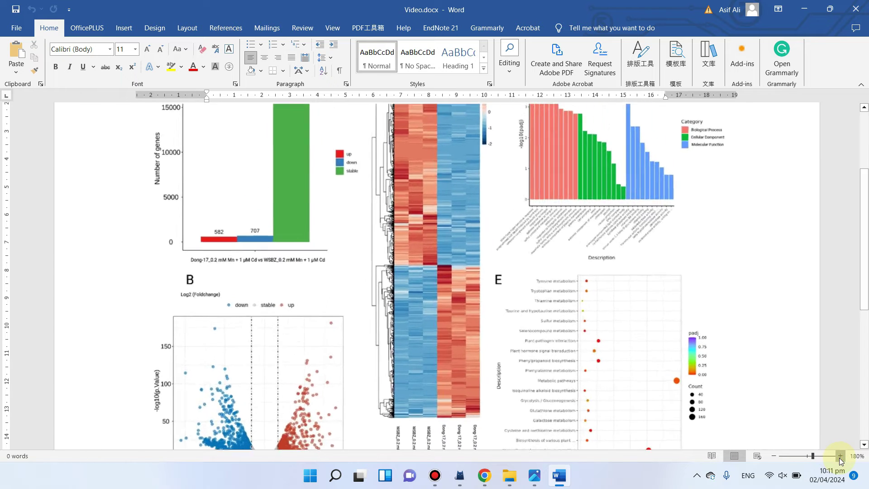
pyautogui.click(840, 455)
pyautogui.scroll(-3, 388, 311)
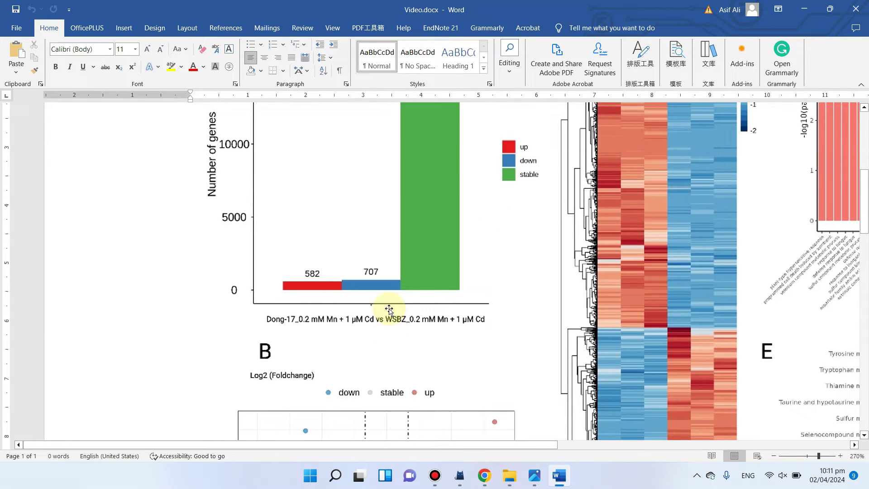
pyautogui.scroll(5, 362, 323)
pyautogui.scroll(1, 362, 323)
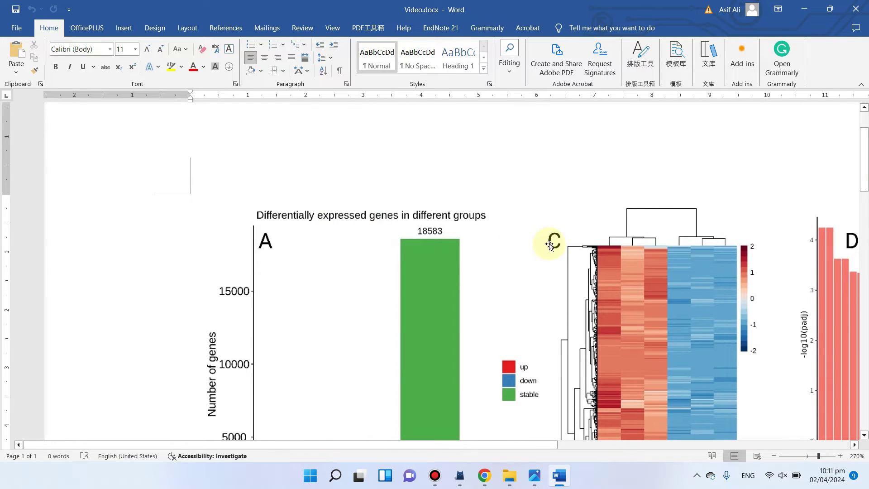
pyautogui.click(431, 226)
pyautogui.scroll(-12, 591, 320)
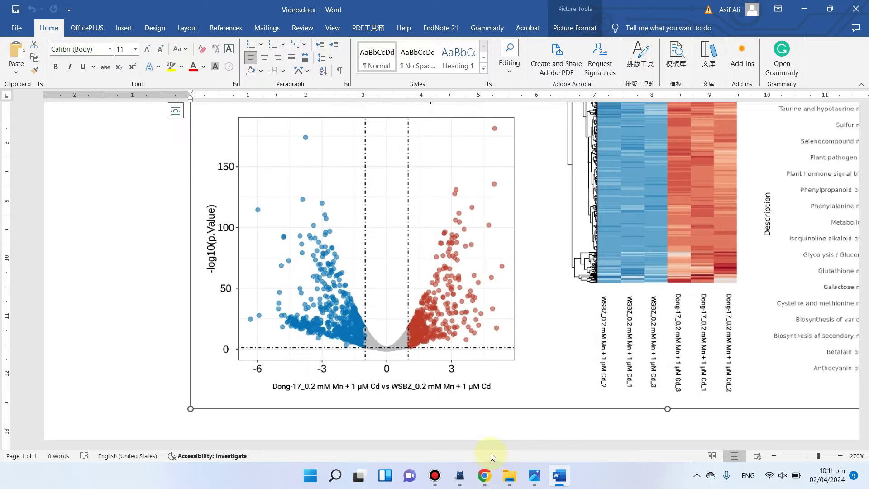
pyautogui.moveTo(491, 444); pyautogui.dragTo(696, 434)
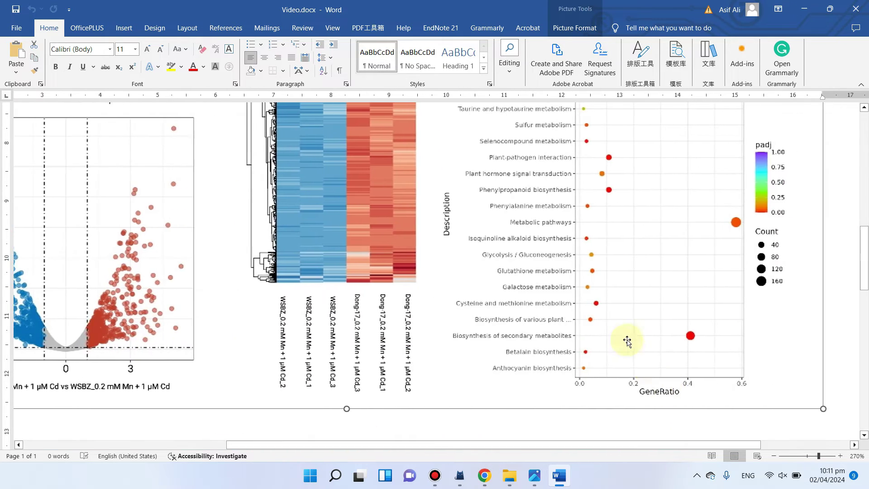
pyautogui.scroll(6, 627, 337)
pyautogui.scroll(-3, 626, 334)
pyautogui.click(774, 456)
pyautogui.click(773, 456)
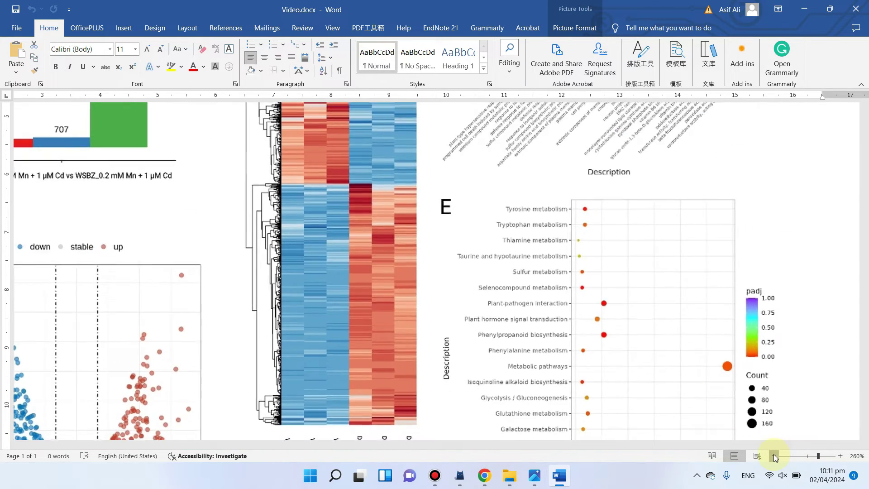
pyautogui.click(773, 456)
pyautogui.click(773, 456)
pyautogui.click(773, 456)
pyautogui.click(773, 456)
pyautogui.click(774, 456)
pyautogui.click(773, 456)
pyautogui.scroll(-7, 609, 313)
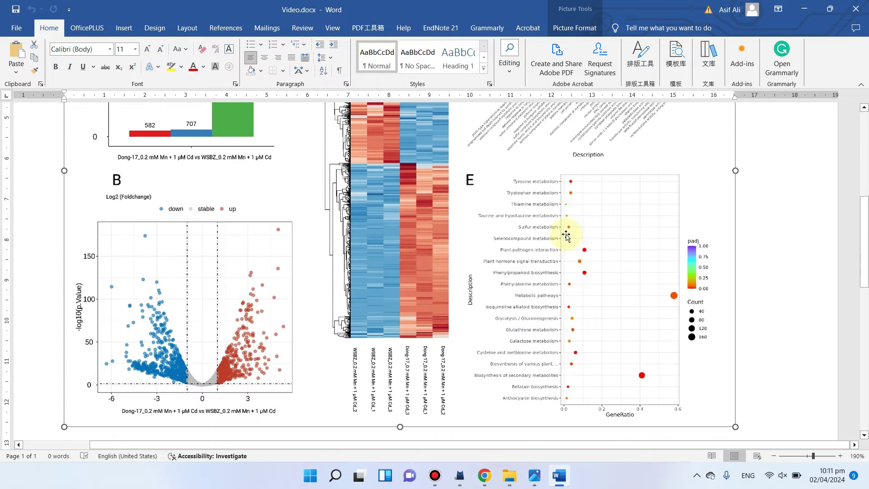
# Step: Save the pasted figure as picture 1.jpg in Desktop > Resolution video
pyautogui.rightClick(423, 248)
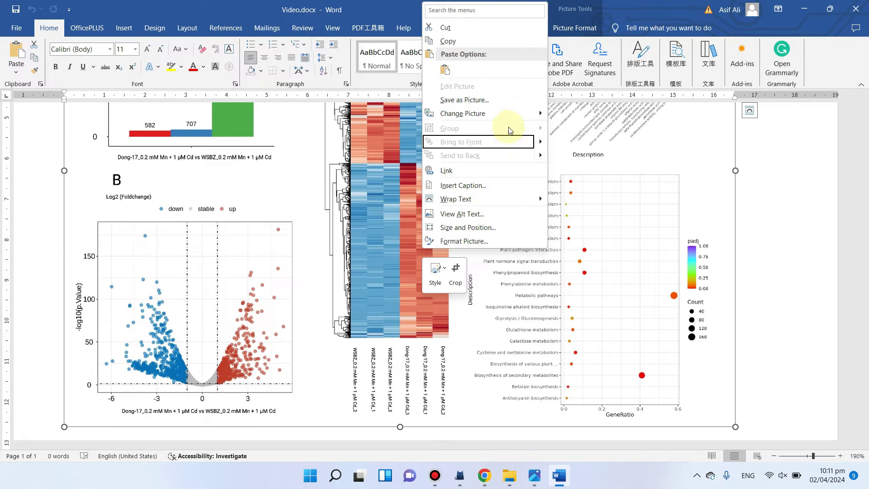
pyautogui.click(507, 102)
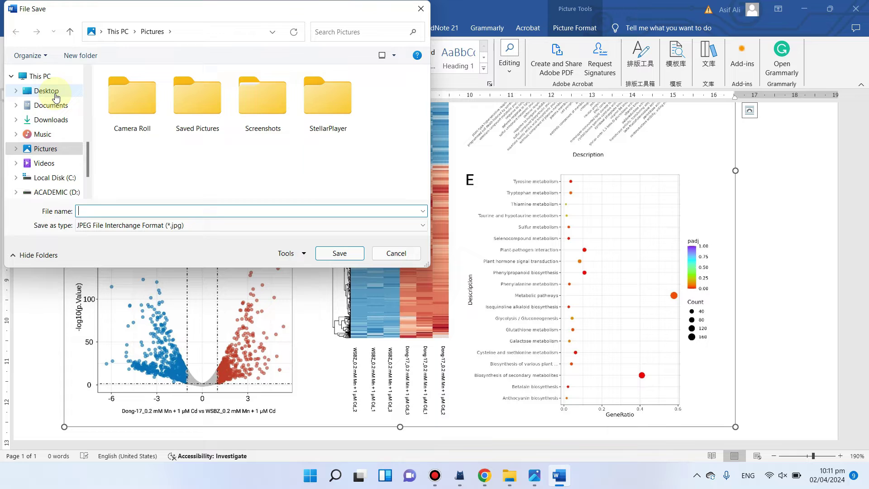
pyautogui.click(51, 92)
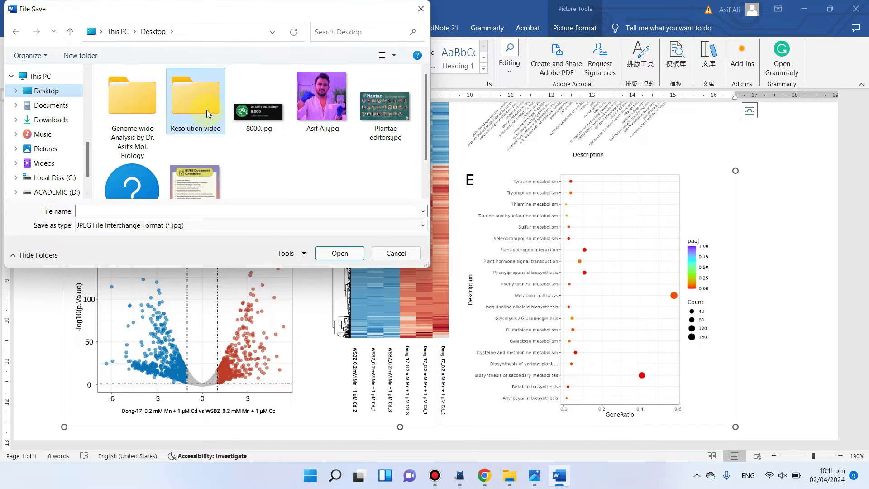
pyautogui.doubleClick(207, 110)
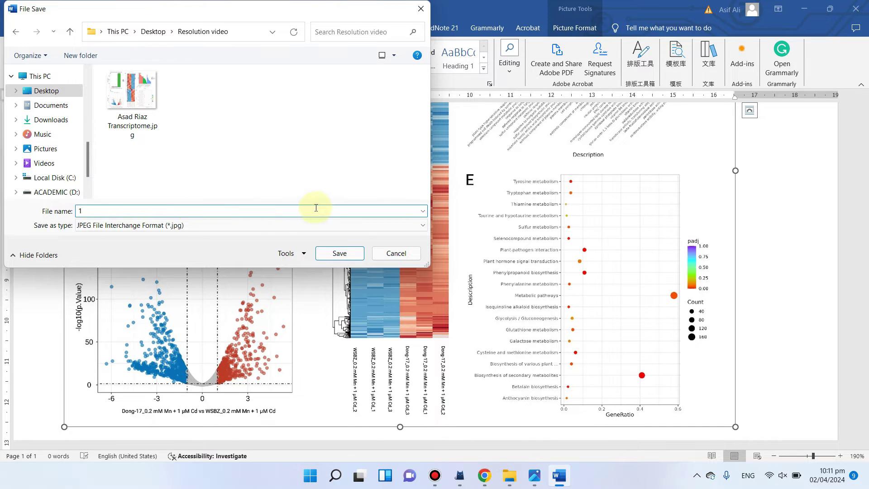
pyautogui.click(352, 259)
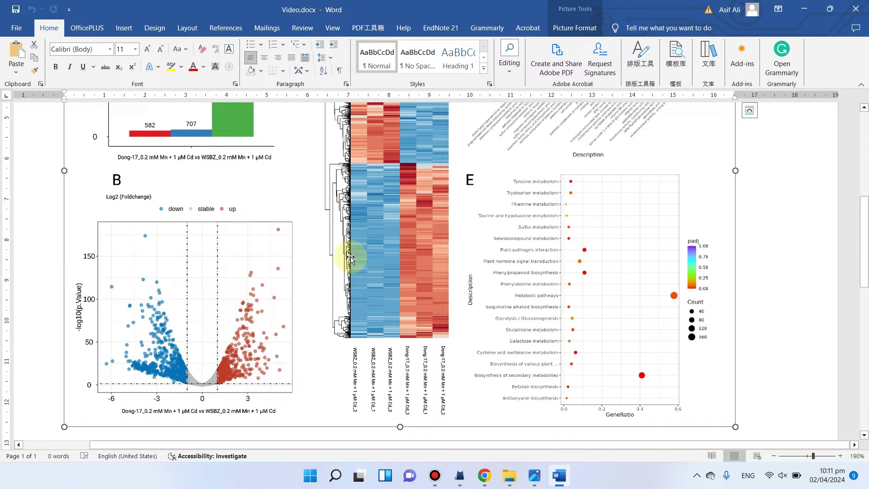
# Step: Open the original transcriptome JPG in a maximized Photos window
pyautogui.click(510, 475)
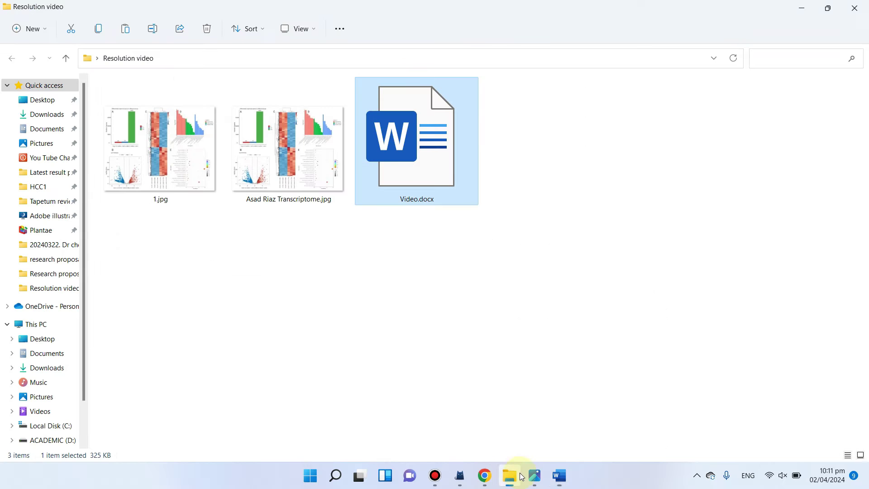
pyautogui.click(503, 286)
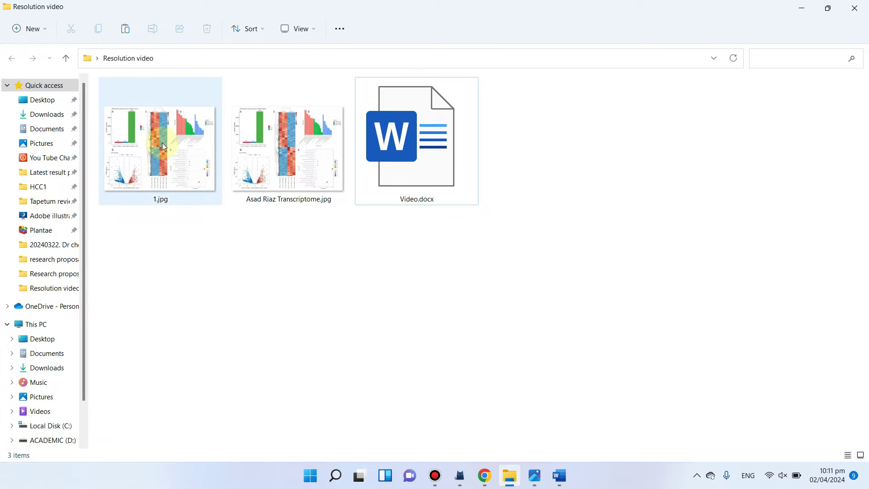
pyautogui.click(299, 168)
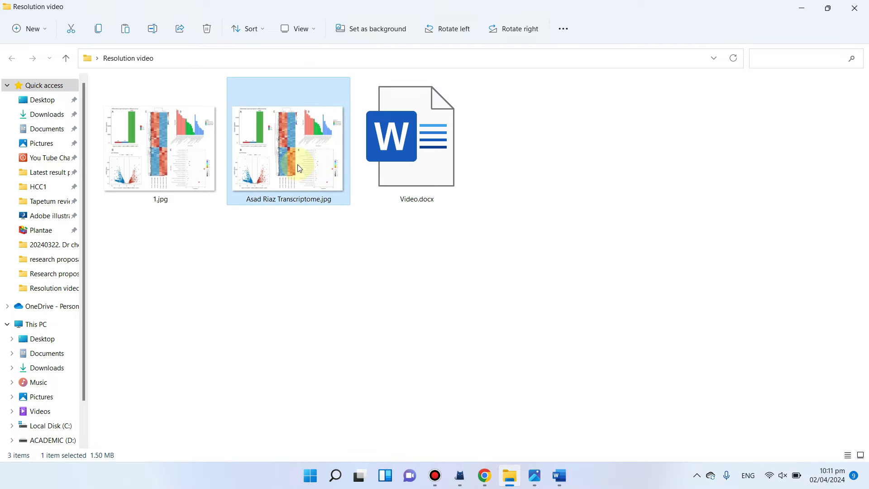
pyautogui.doubleClick(300, 169)
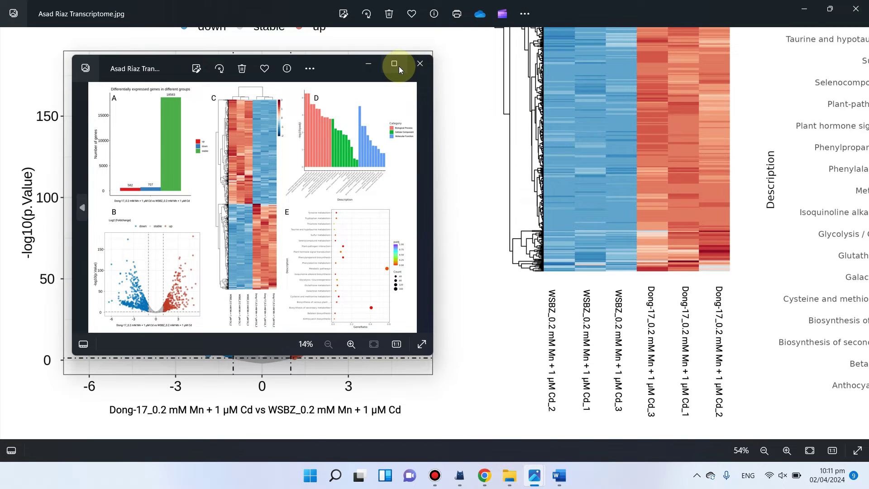
pyautogui.click(398, 66)
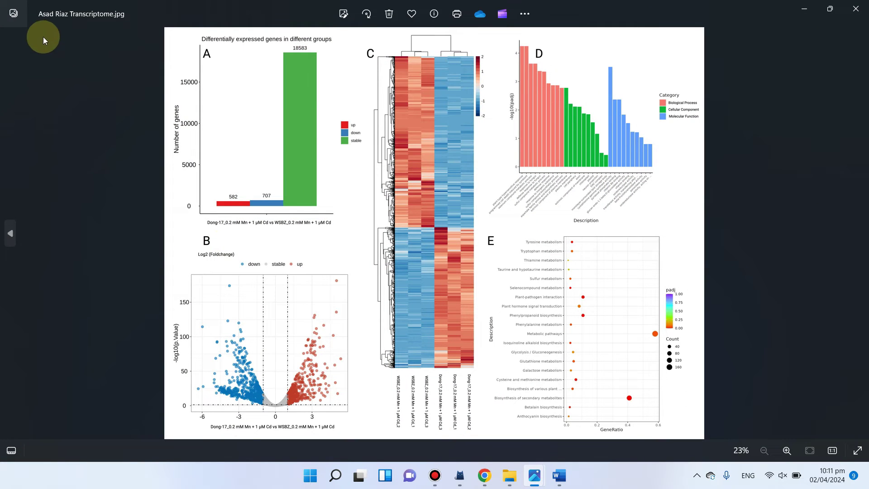
# Step: Zoom into the bars of the original JPG and of 1.jpg to compare sharpness, then minimize Photos
pyautogui.scroll(5, 244, 190)
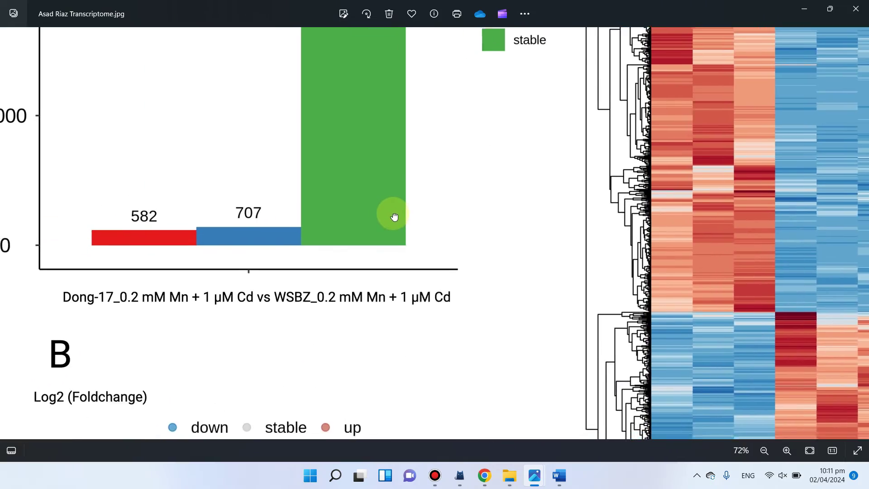
pyautogui.scroll(-5, 394, 217)
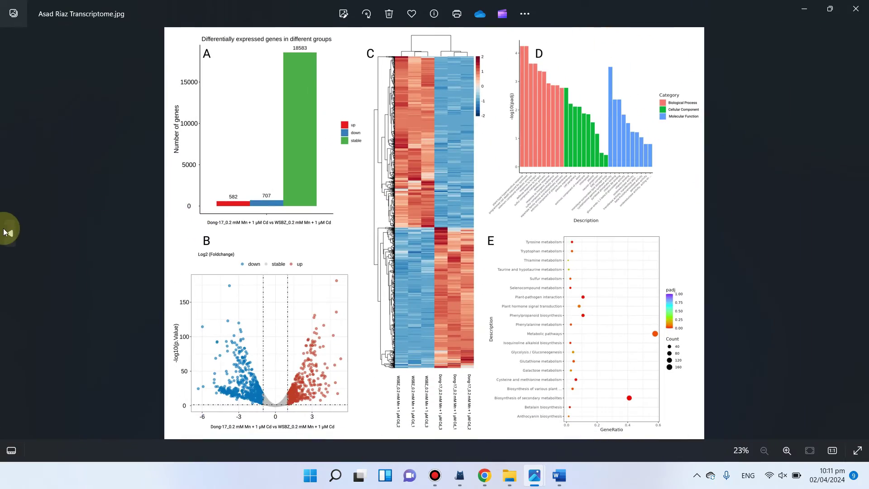
pyautogui.click(12, 236)
pyautogui.scroll(8, 322, 202)
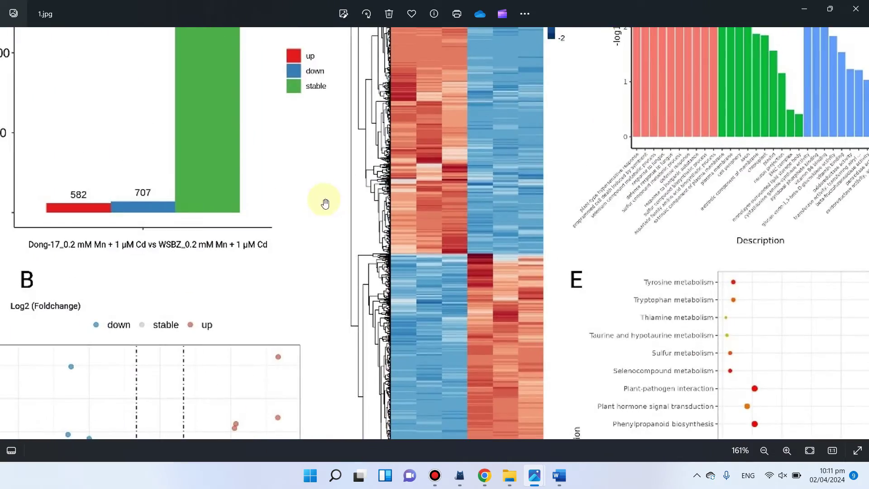
pyautogui.scroll(-4, 239, 128)
pyautogui.scroll(5, 392, 171)
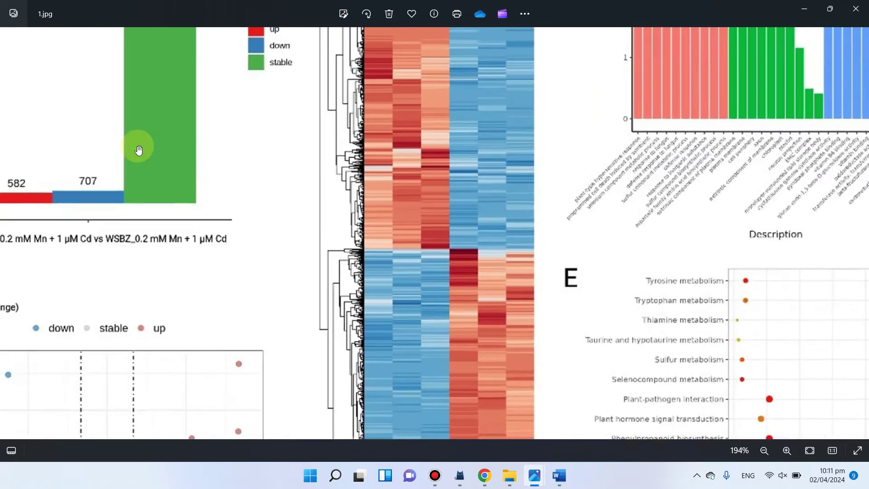
pyautogui.scroll(-6, 460, 229)
pyautogui.scroll(8, 420, 231)
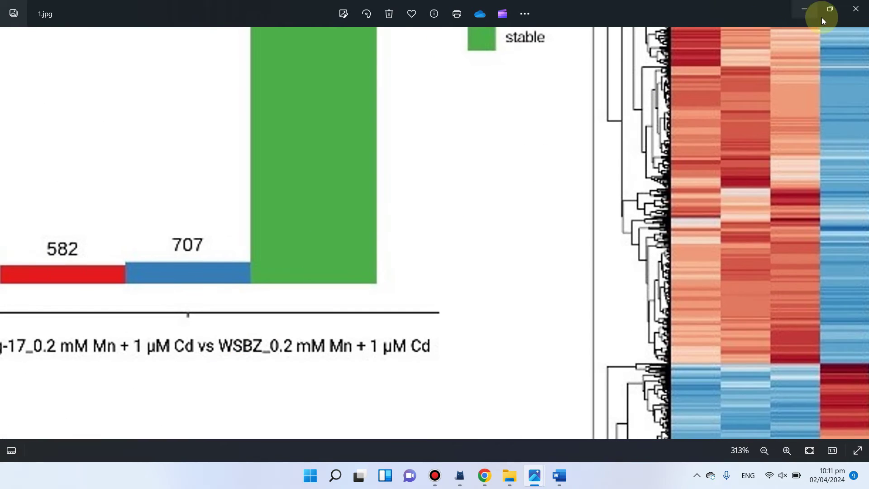
pyautogui.press('Right')
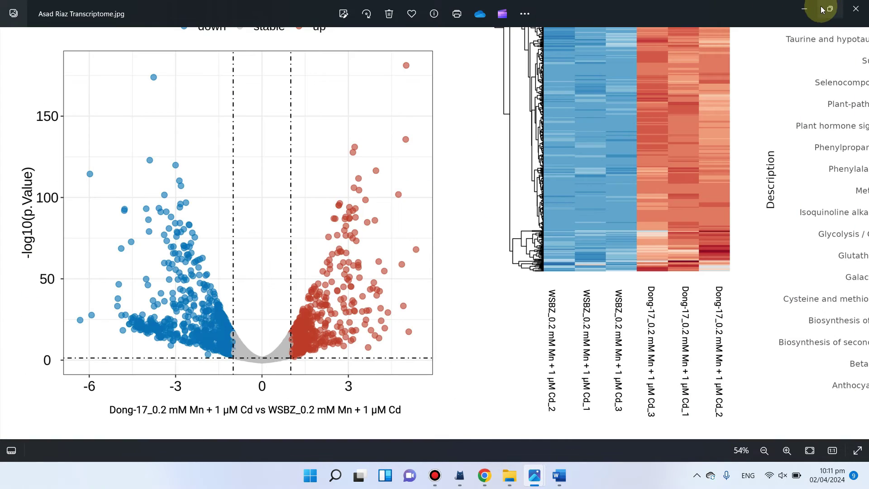
pyautogui.click(803, 7)
pyautogui.click(152, 144)
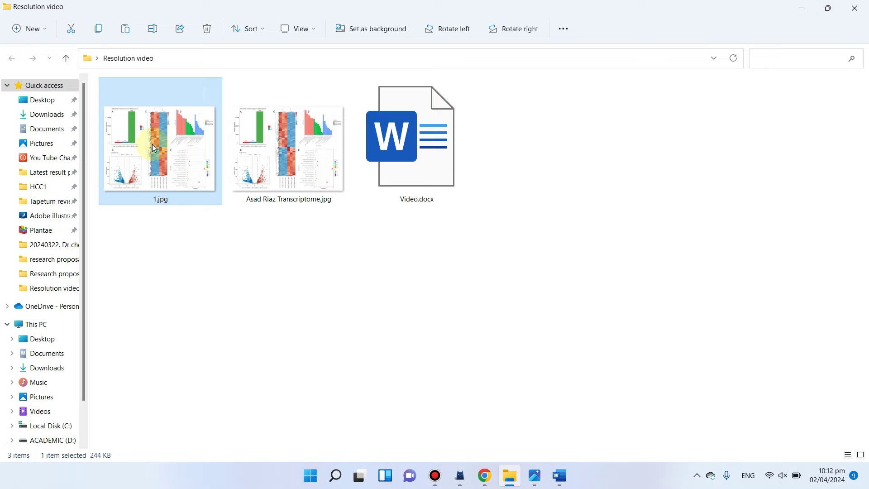
pyautogui.rightClick(152, 144)
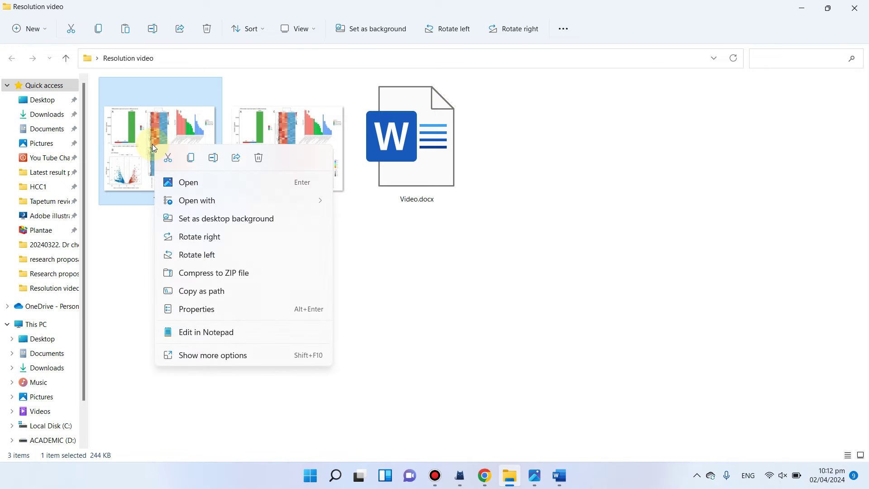
pyautogui.click(204, 354)
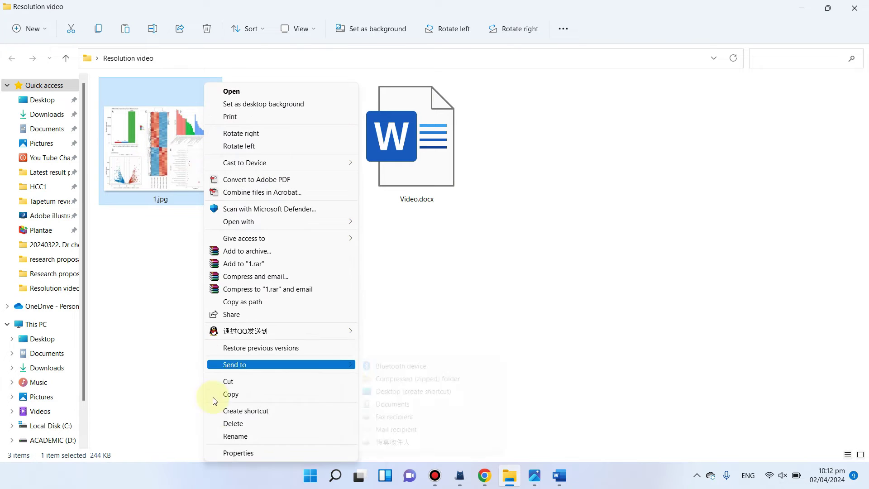
pyautogui.click(231, 457)
pyautogui.click(247, 175)
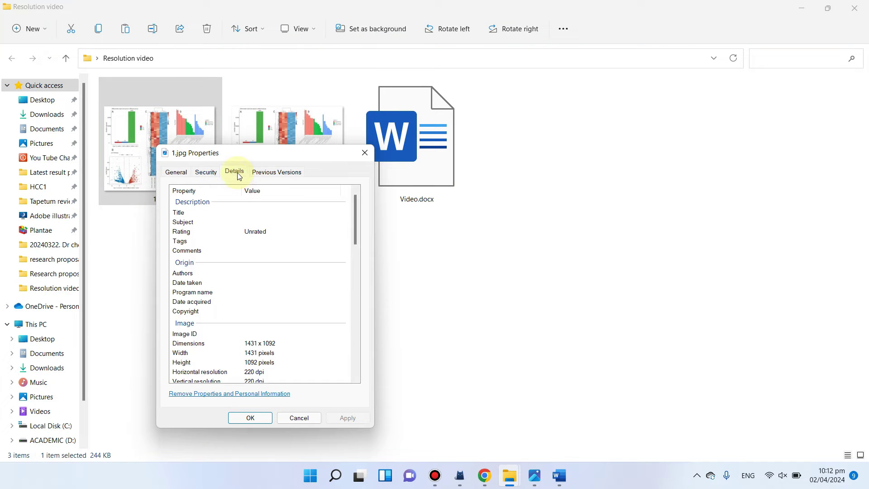
pyautogui.scroll(-2, 244, 271)
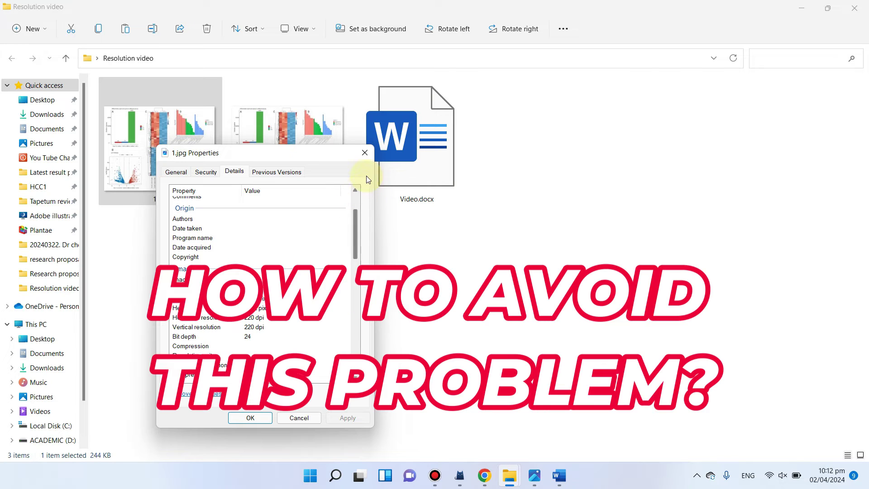
pyautogui.click(365, 153)
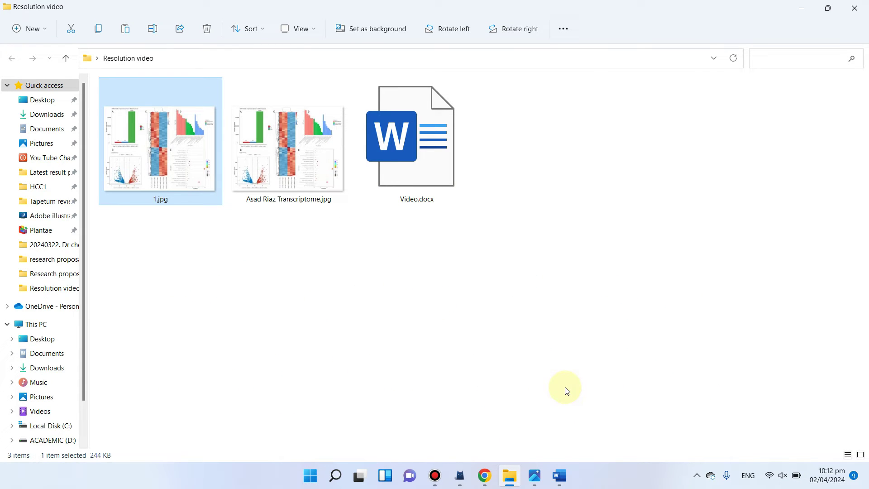
# Step: Zoom Video.docx back out to 100% and delete the pasted transcriptome figure
pyautogui.click(566, 474)
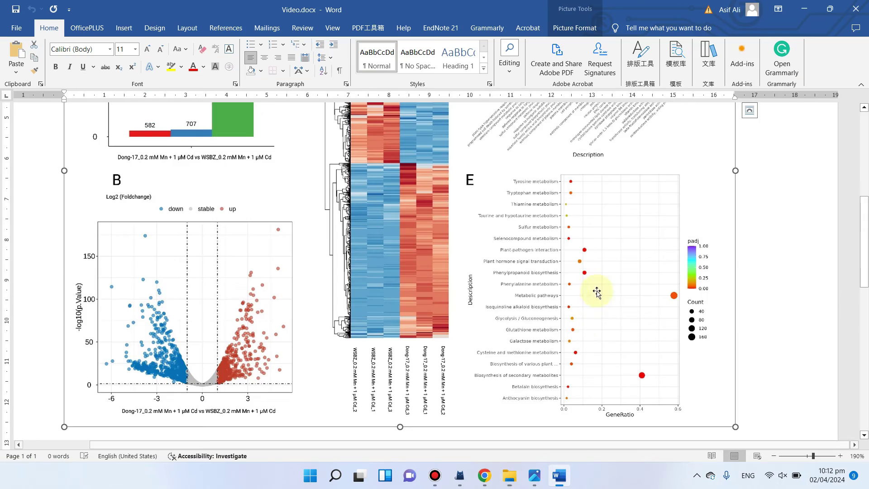
pyautogui.scroll(-3, 527, 286)
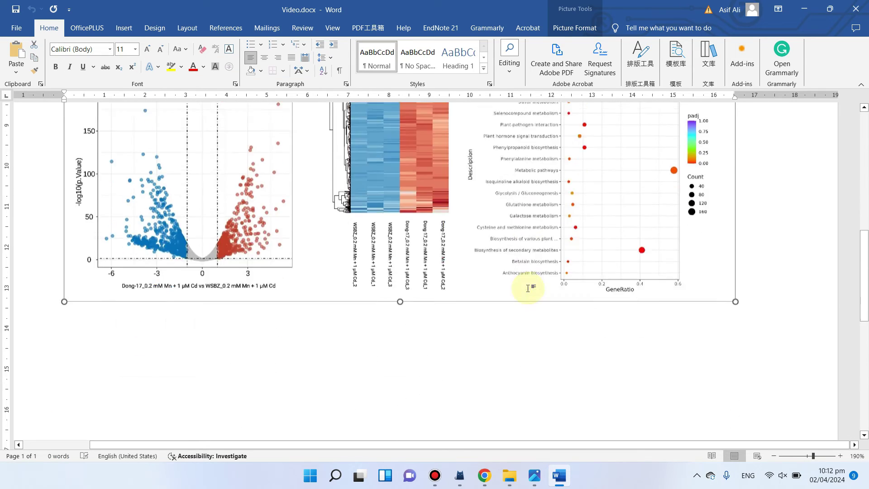
pyautogui.scroll(5, 708, 431)
pyautogui.click(774, 455)
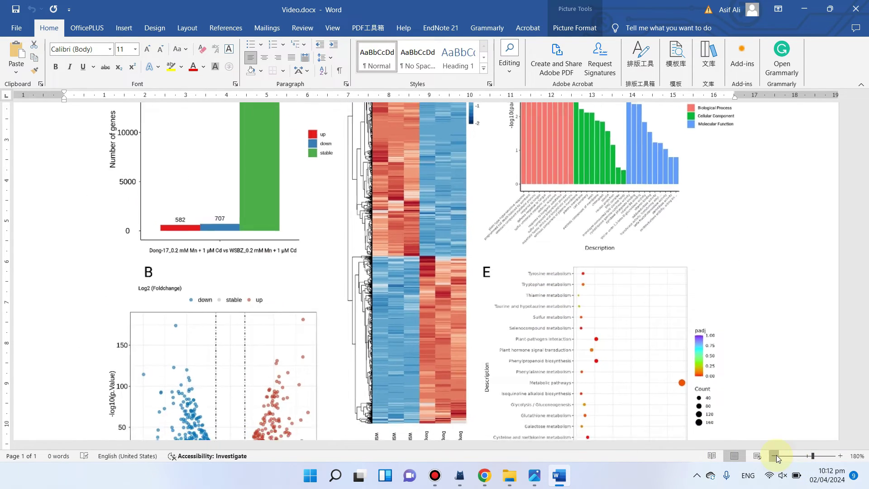
pyautogui.click(774, 456)
pyautogui.click(774, 455)
pyautogui.scroll(5, 535, 256)
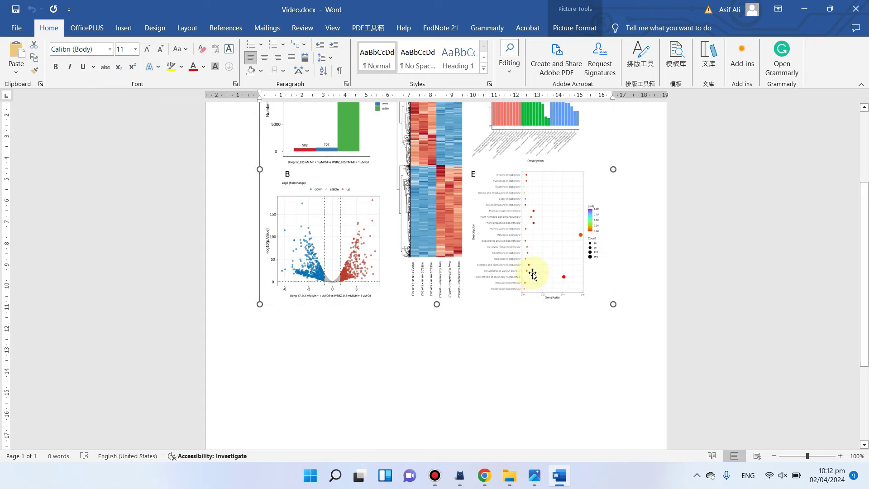
pyautogui.press('Delete')
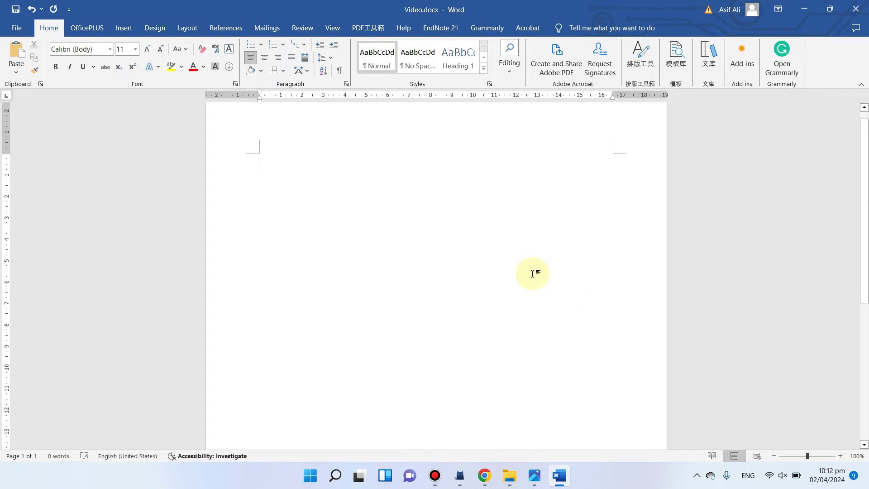
# Step: Set Image Size and Quality Default resolution to High fidelity in Word Options > Advanced
pyautogui.click(23, 33)
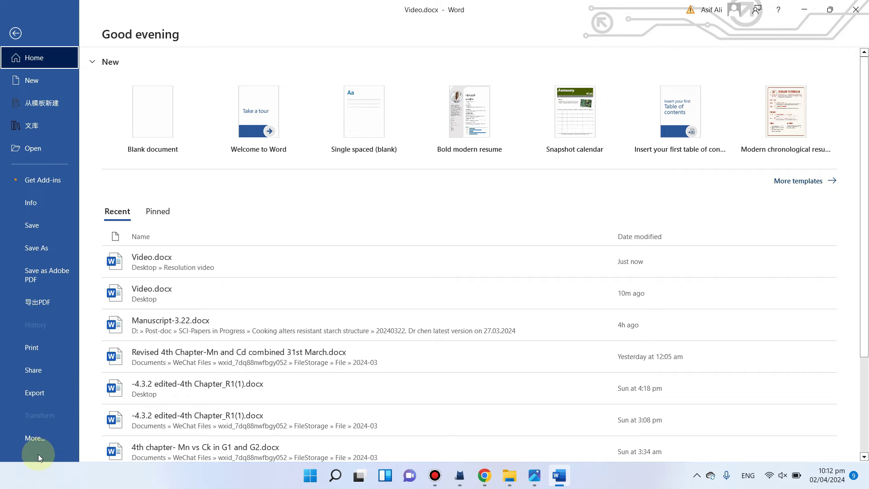
pyautogui.click(47, 438)
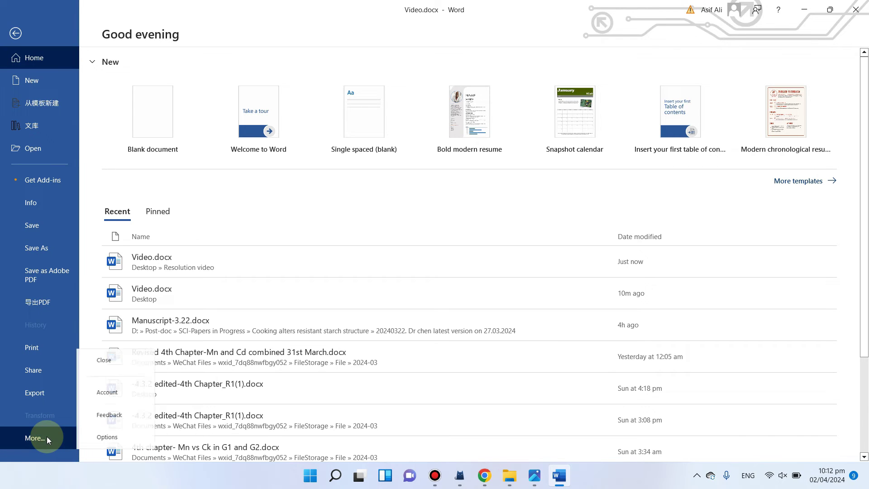
pyautogui.click(124, 435)
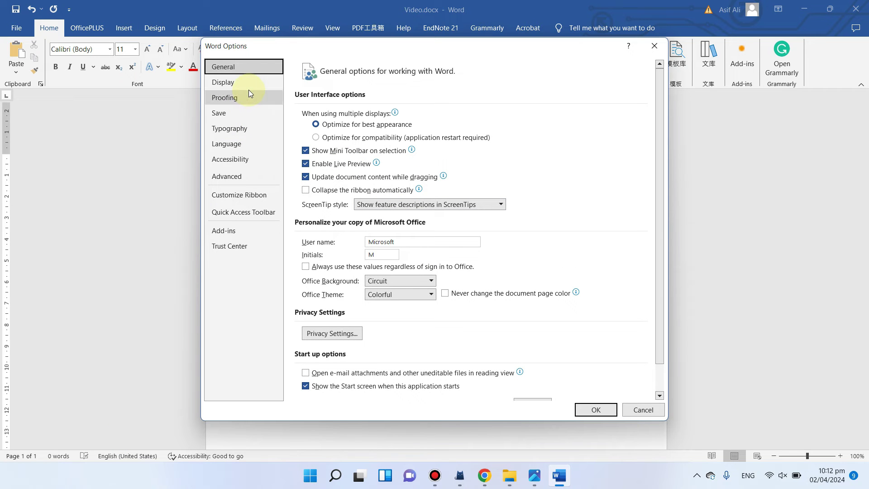
pyautogui.click(231, 179)
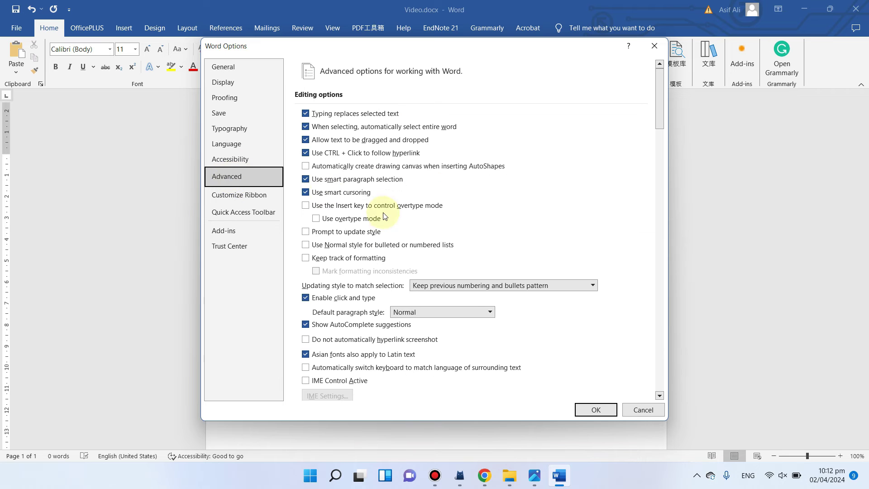
pyautogui.scroll(-3, 399, 199)
pyautogui.scroll(-6, 398, 199)
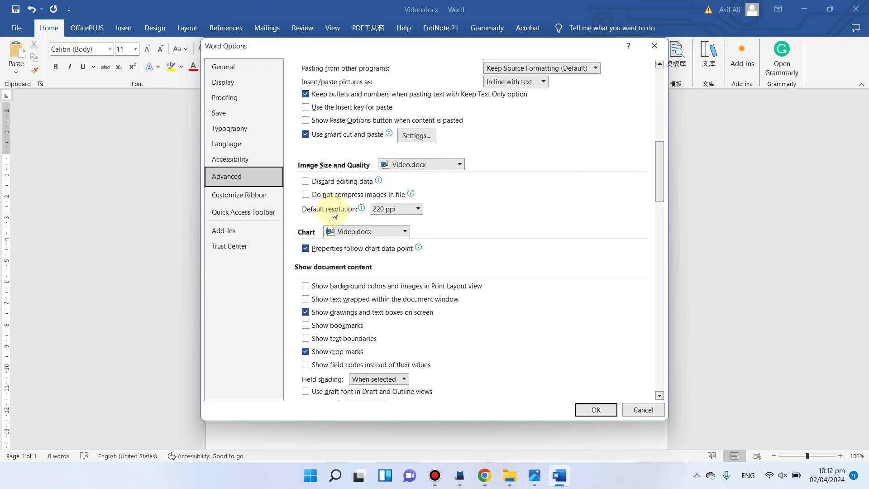
pyautogui.moveTo(343, 212)
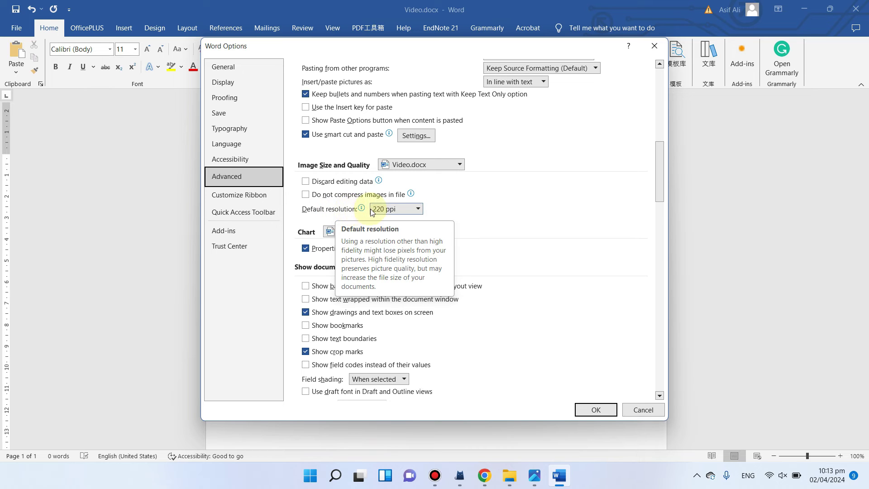
pyautogui.click(418, 208)
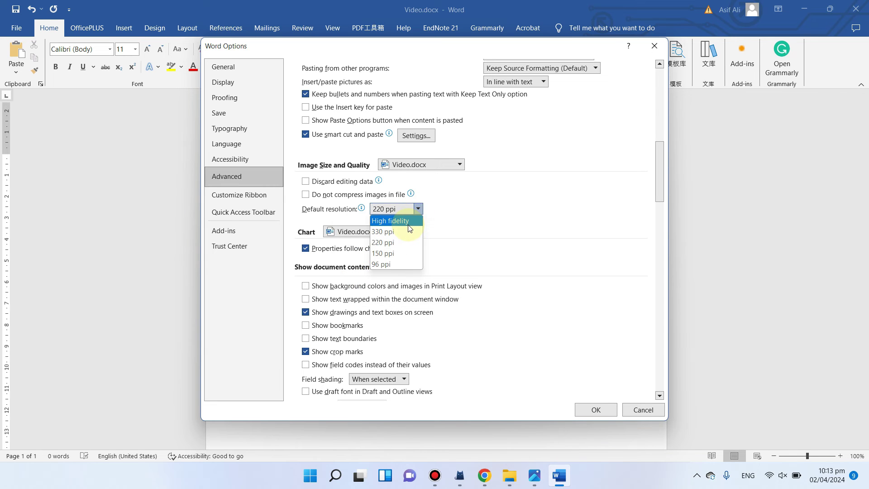
pyautogui.click(407, 220)
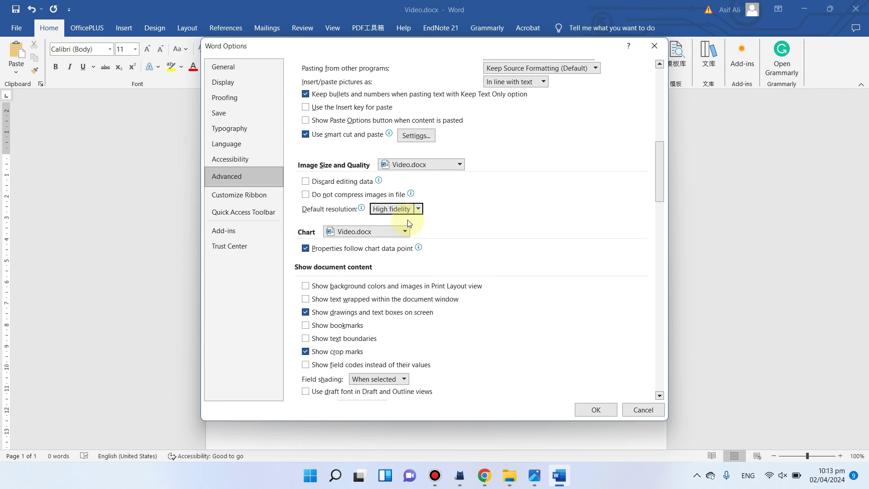
pyautogui.click(596, 410)
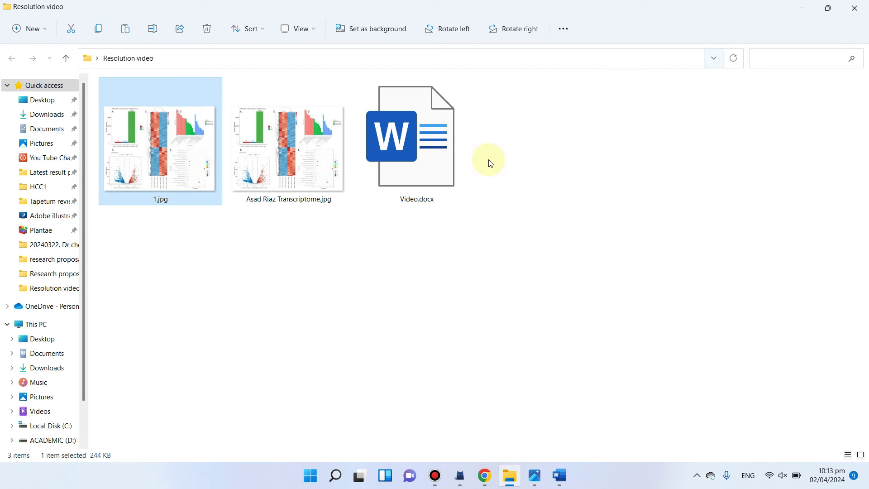
# Step: Copy the transcriptome JPG file in File Explorer
pyautogui.click(306, 169)
pyautogui.rightClick(306, 168)
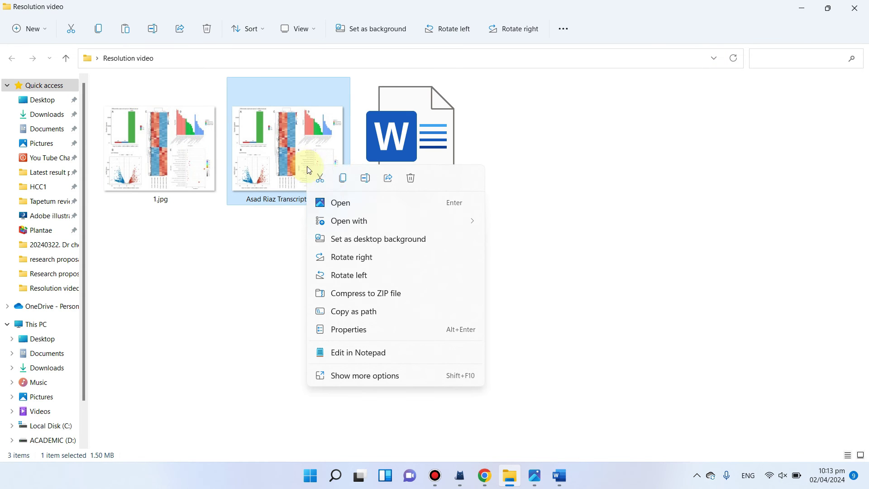
pyautogui.click(343, 178)
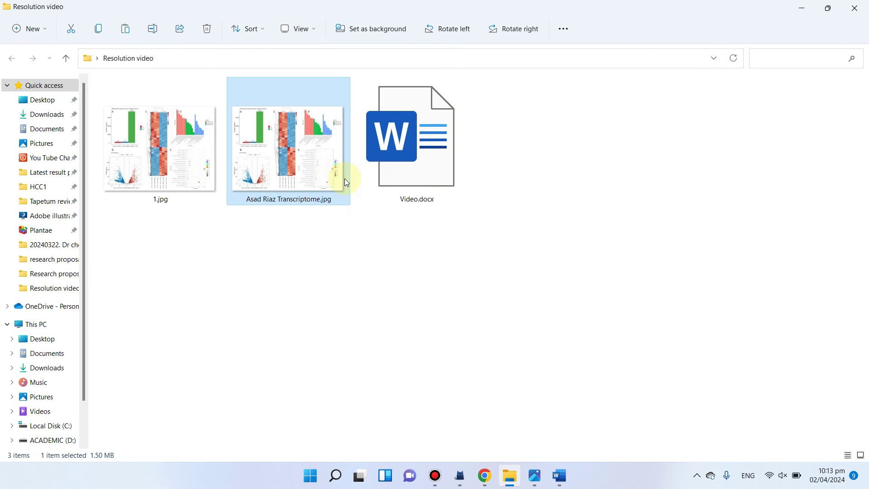
# Step: Paste the transcriptome figure into the empty Video.docx
pyautogui.click(568, 476)
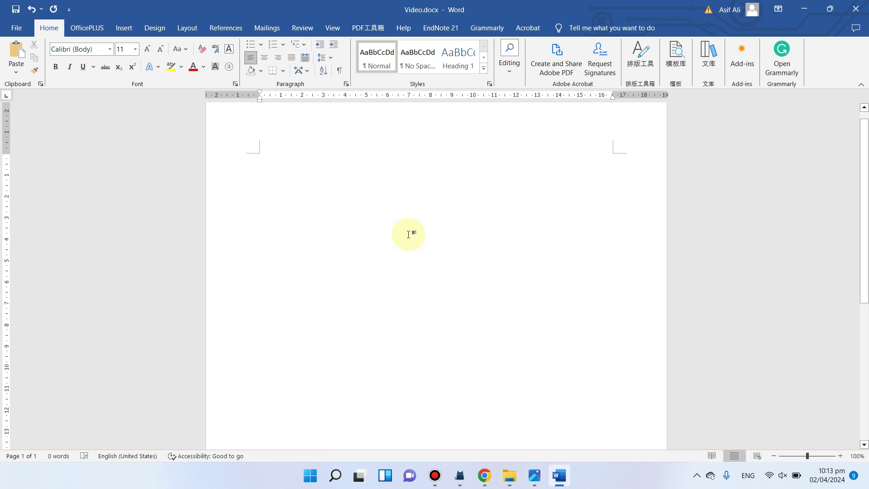
pyautogui.hotkey('ctrl', 'v')
pyautogui.click(453, 201)
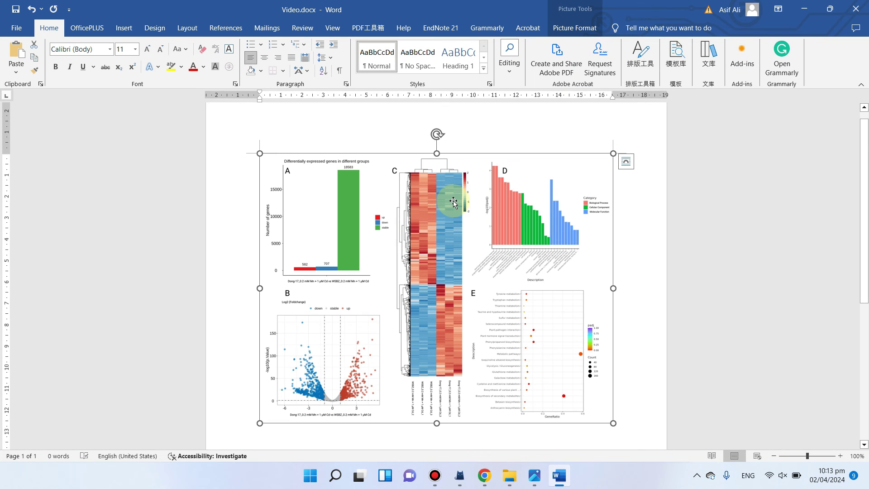
# Step: Close Word and reopen Video.docx from the Resolution video folder
pyautogui.click(860, 16)
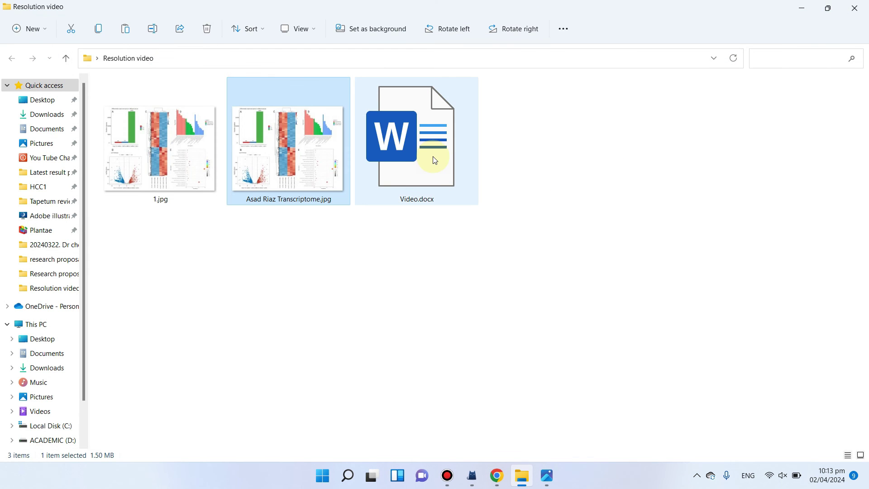
pyautogui.click(433, 158)
pyautogui.doubleClick(435, 159)
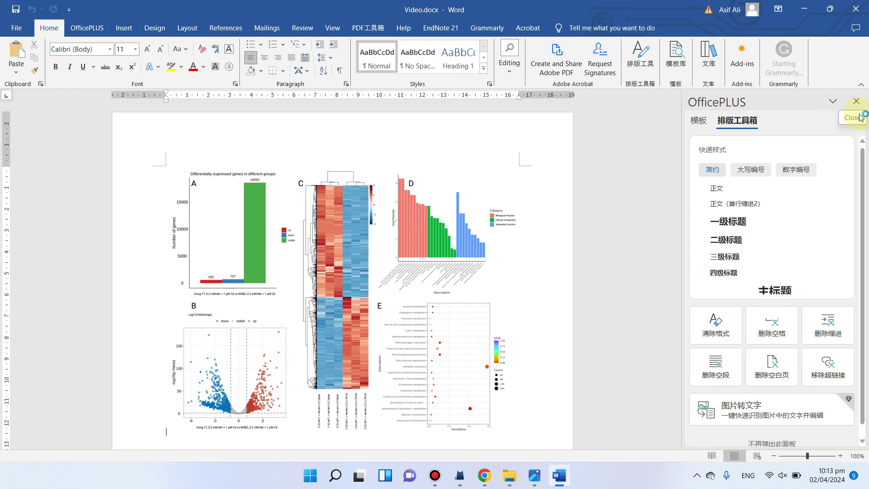
# Step: With the OfficePLUS pane closed, view the figure at 500% and pan across its panels
pyautogui.click(861, 117)
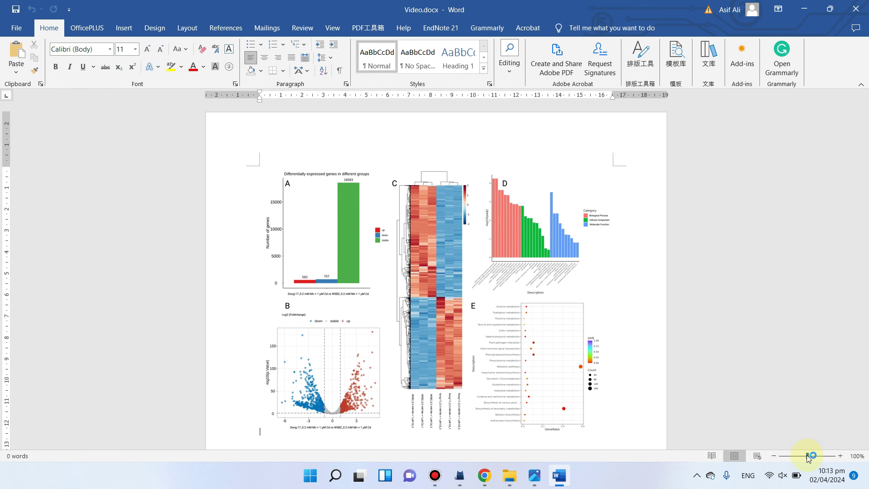
pyautogui.moveTo(809, 456); pyautogui.dragTo(833, 456)
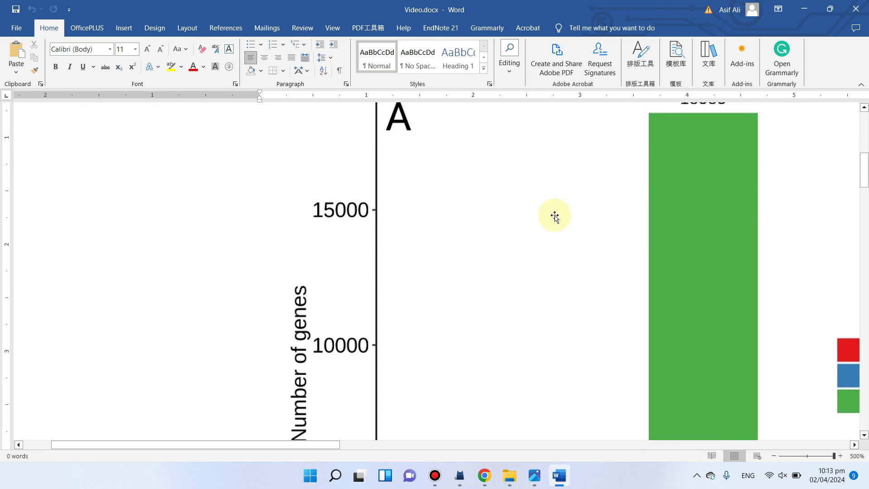
pyautogui.click(497, 271)
pyautogui.moveTo(304, 448); pyautogui.dragTo(560, 450)
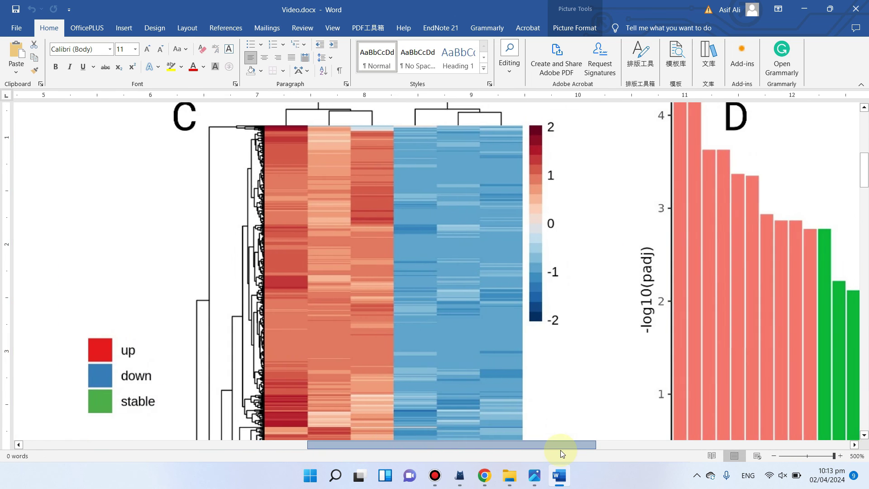
pyautogui.scroll(3, 556, 279)
pyautogui.scroll(-3, 557, 281)
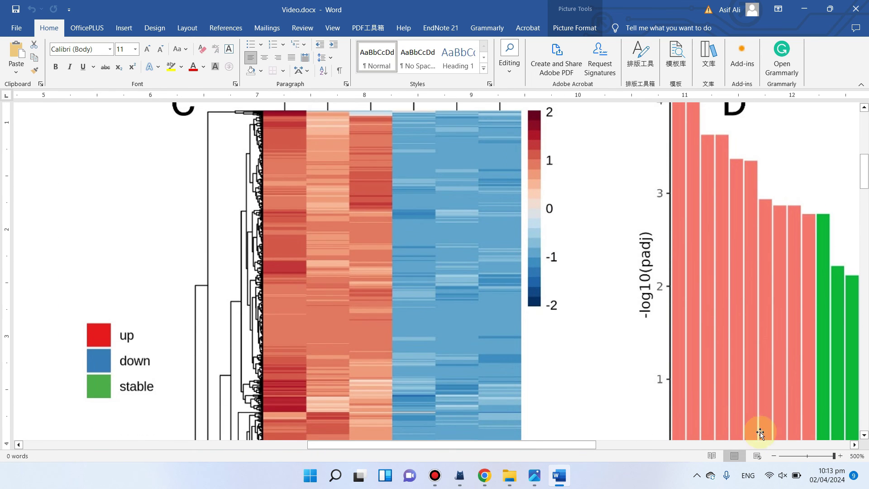
pyautogui.click(772, 456)
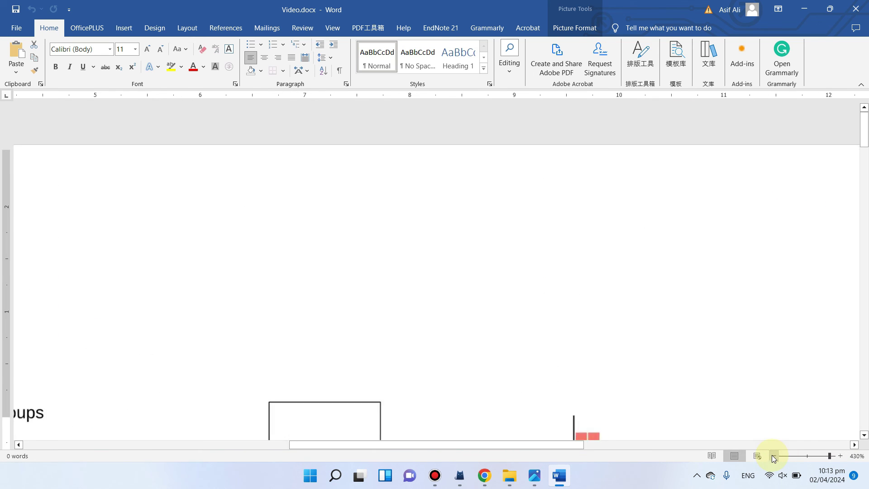